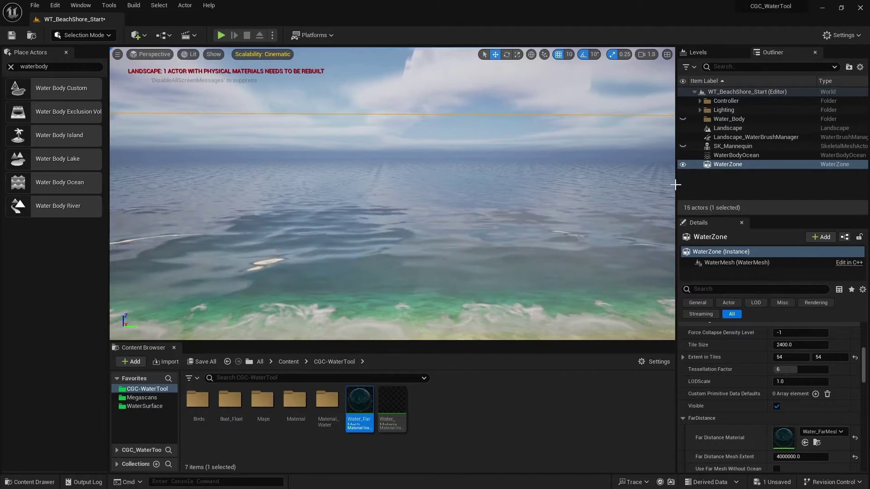
- Filter the WaterBodyOcean actor's properties for "wave" and set its Waves Source to Gerstner Water Waves
left_click(730, 157)
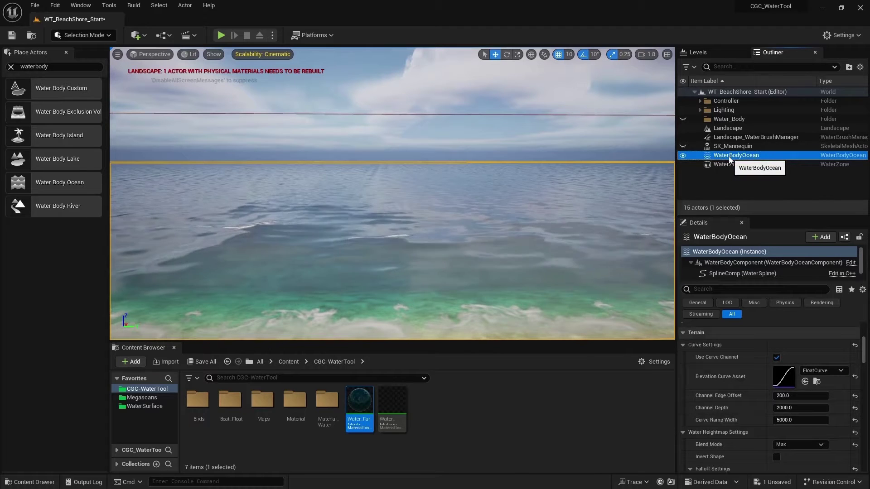
left_click(717, 289)
type("w")
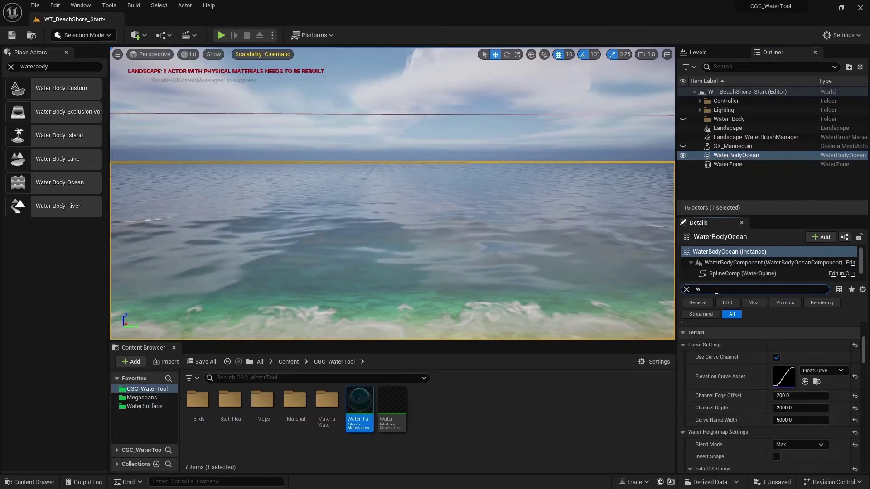
type("ave")
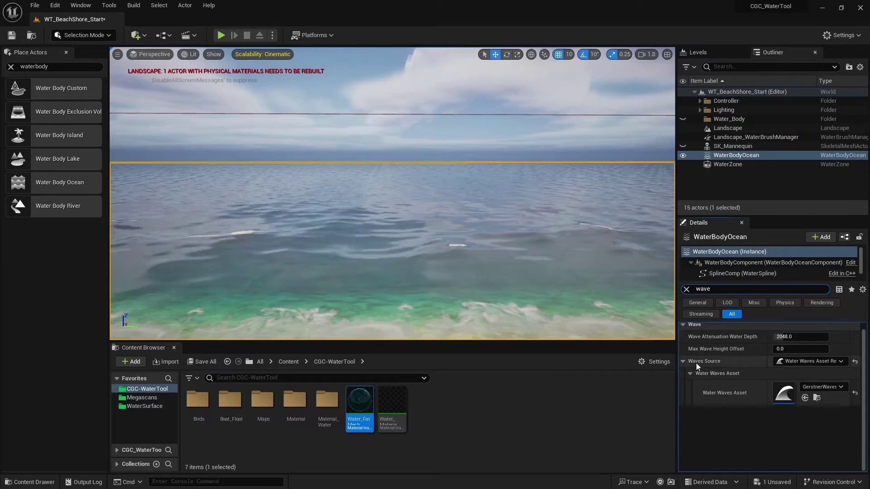
left_click(798, 362)
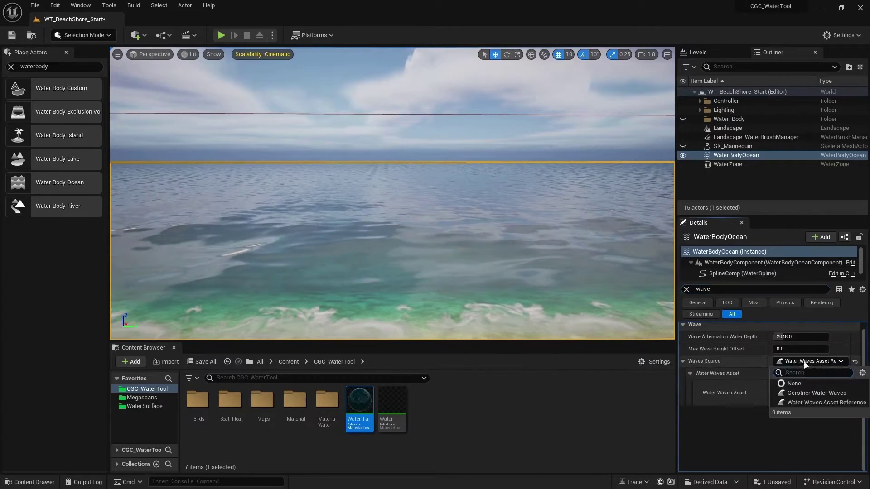
left_click(810, 393)
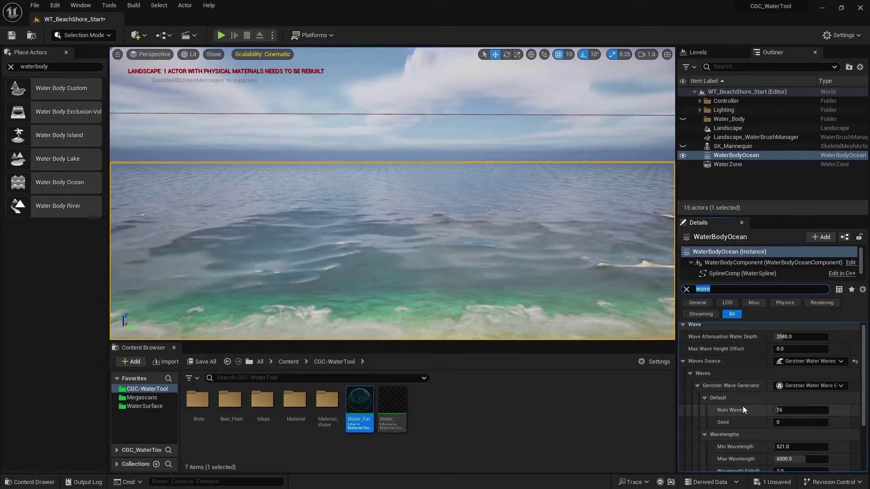
- Set the Gerstner wave generator's Num Waves to 32 and Max Wavelength to 8000
left_click(787, 408)
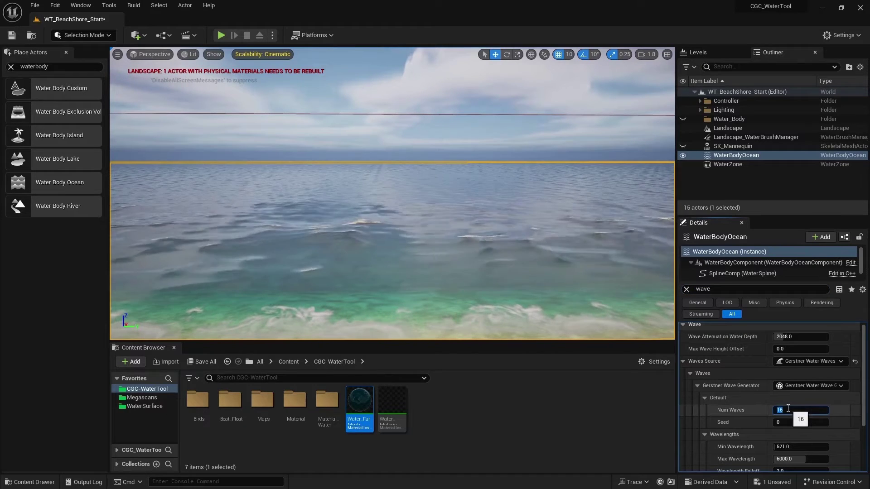
key("Return")
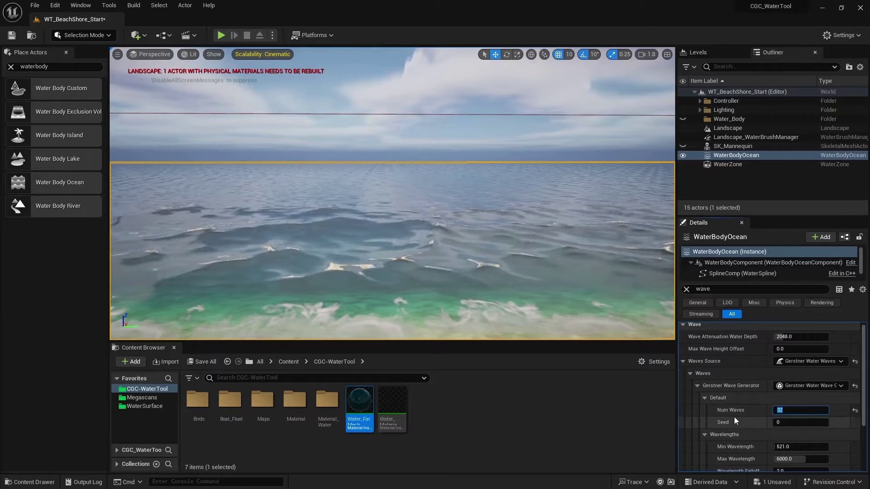
scroll(734, 417, "down", 2)
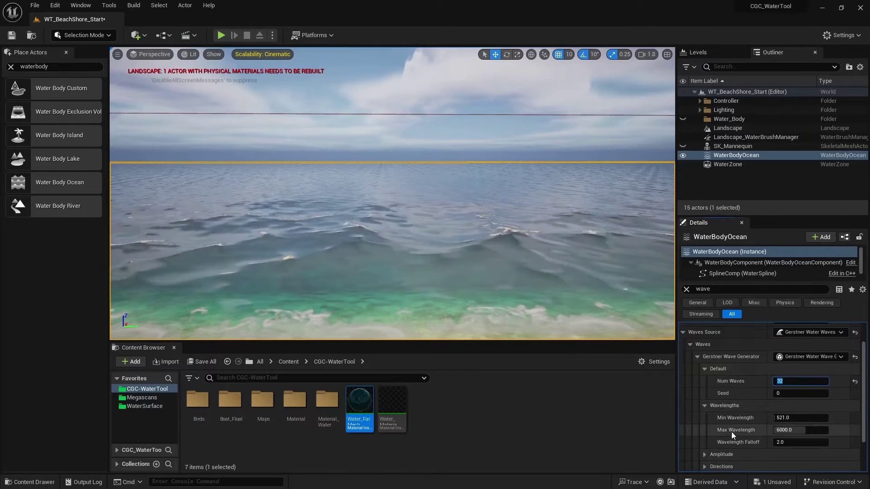
left_click(808, 430)
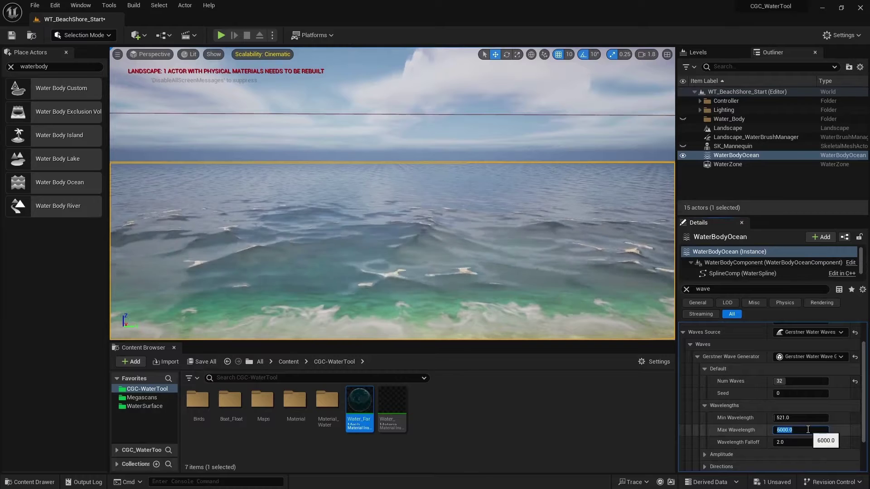
type("8")
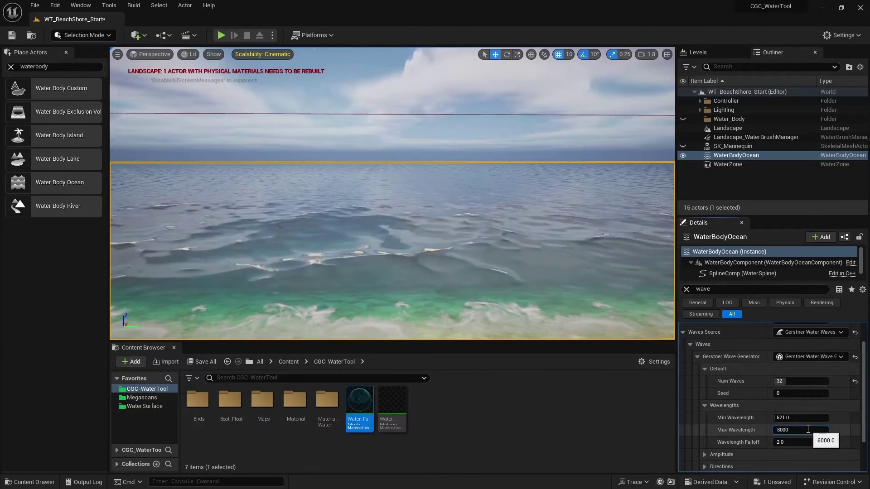
type("000")
key("Return")
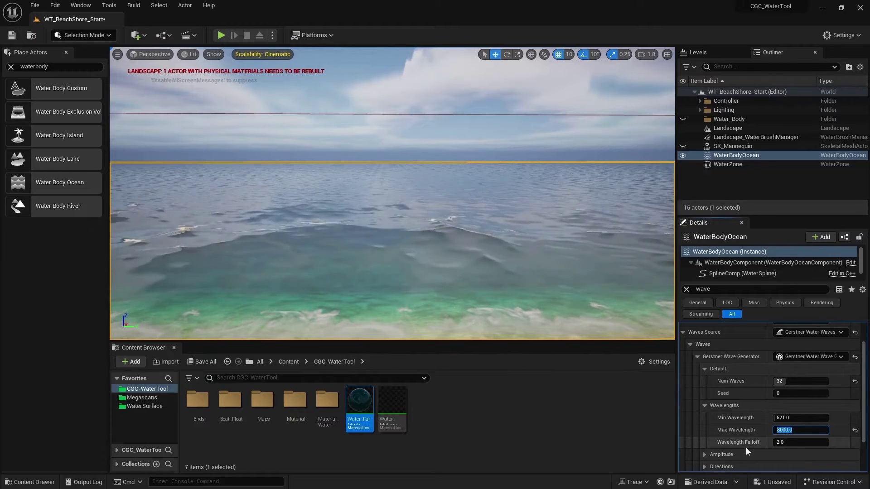
- Set the ocean waves' Wavelength Falloff to 3
left_click(782, 443)
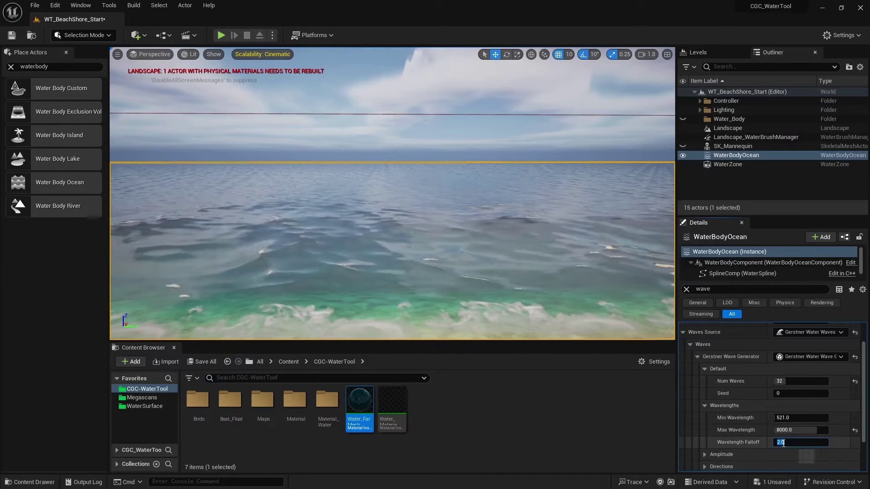
type("3")
key("Return")
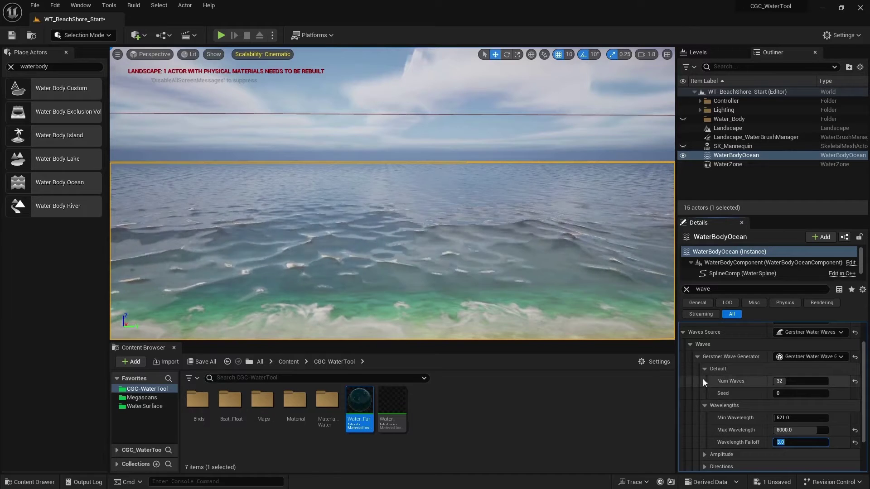
- Set the ocean waves' Min Amplitude to 2 and Max Amplitude to 5
scroll(716, 400, "down", 2)
left_click(705, 424)
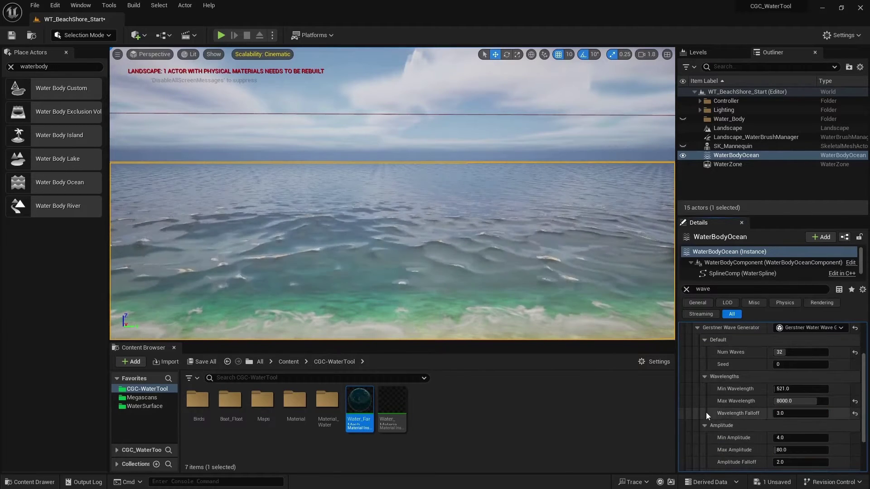
scroll(706, 412, "down", 2)
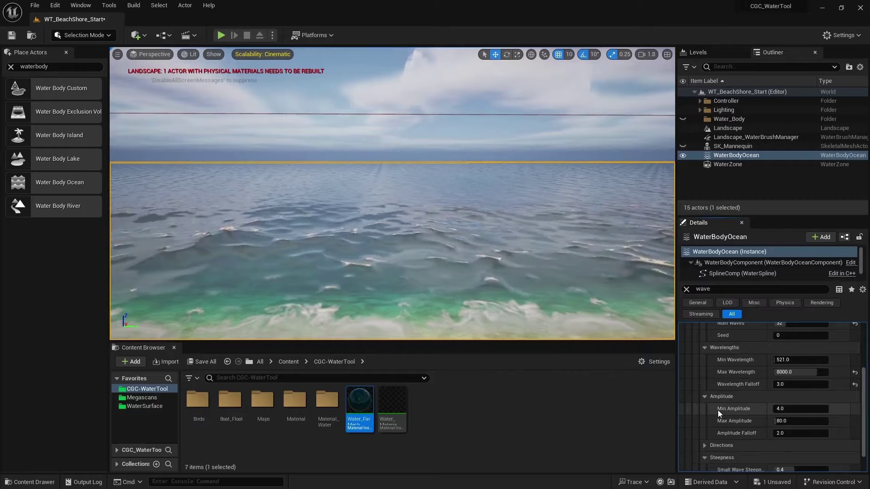
left_click(782, 409)
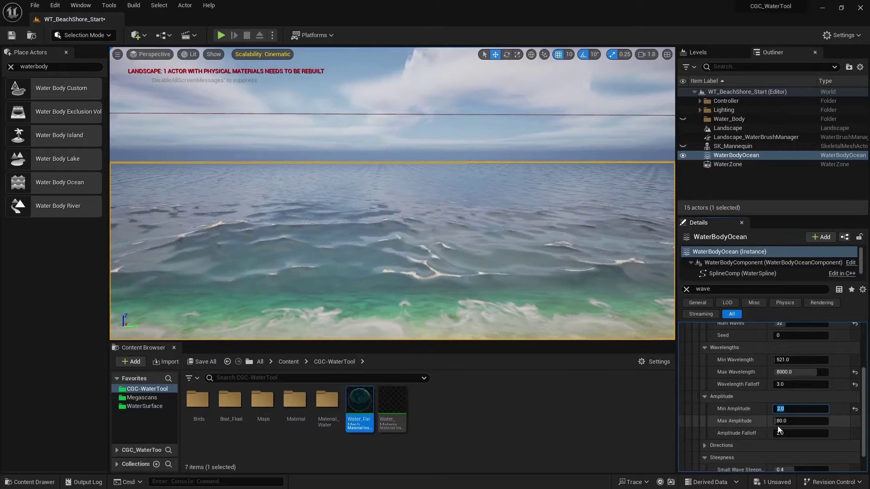
left_click(785, 422)
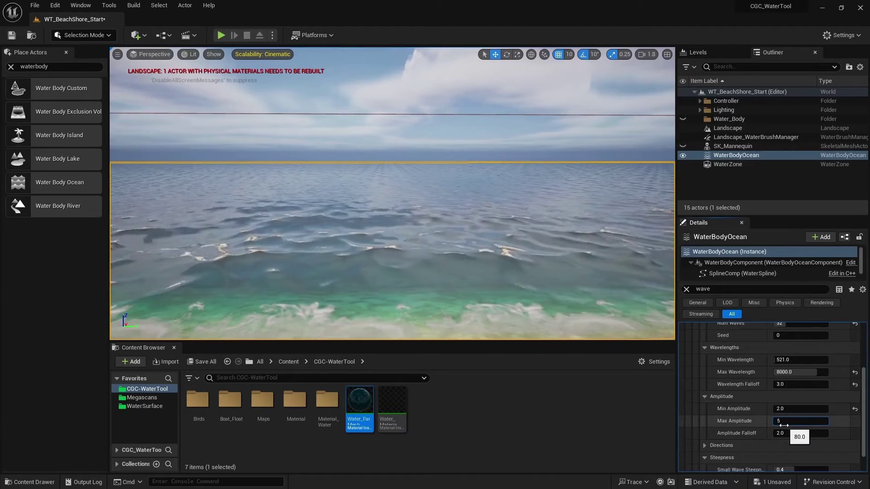
type("5")
key("Return")
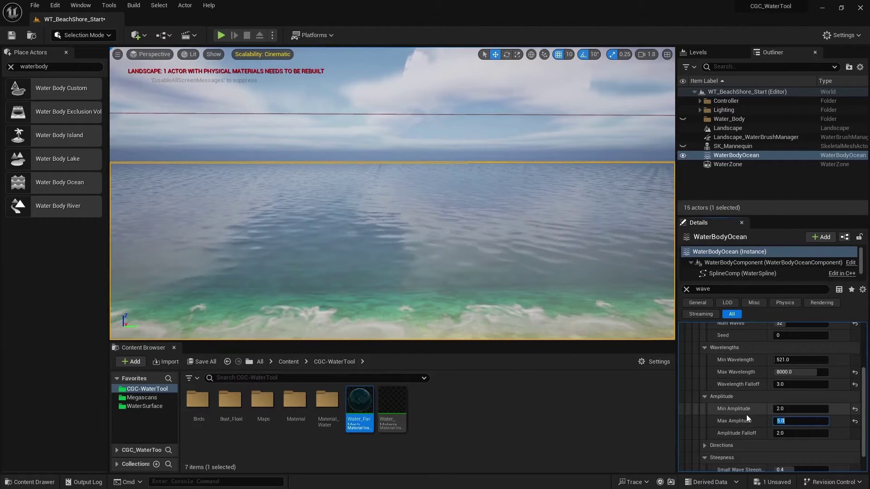
- Set the waves' Direction Angular Spread to 0° and the Dominant Wind Angle to -180°
left_click(706, 445)
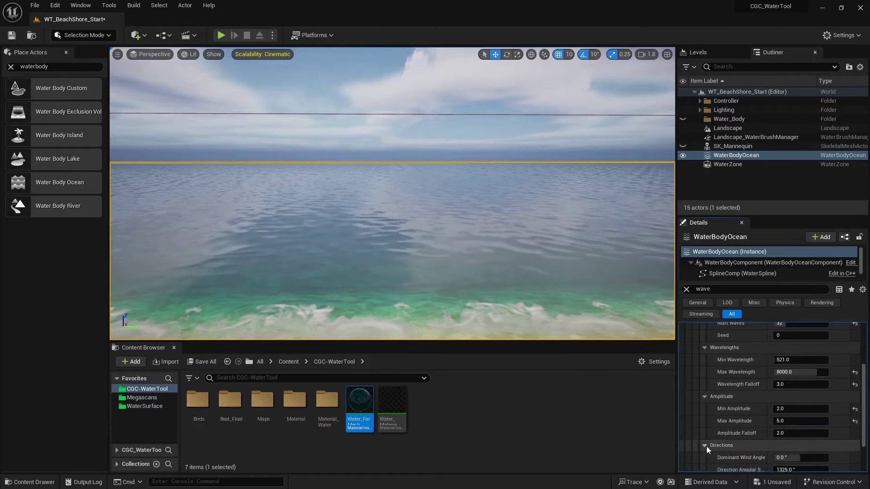
scroll(713, 429, "down", 3)
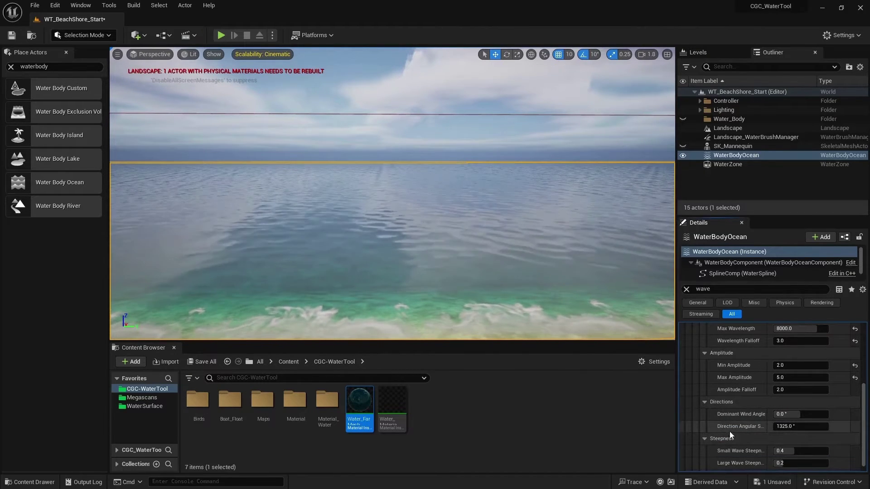
left_click(785, 427)
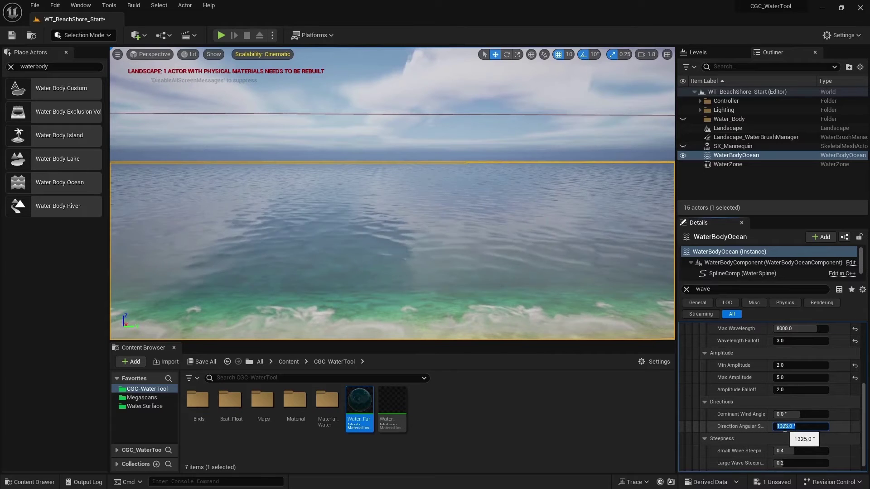
type("0.0")
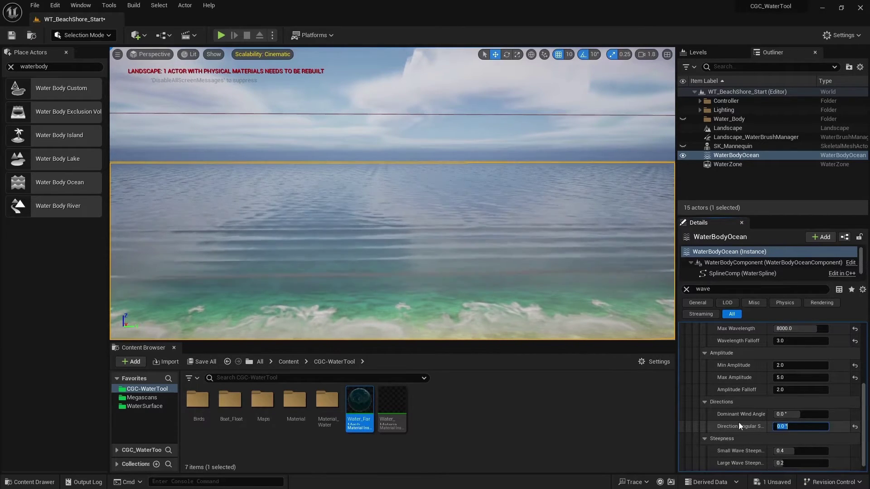
left_click(785, 415)
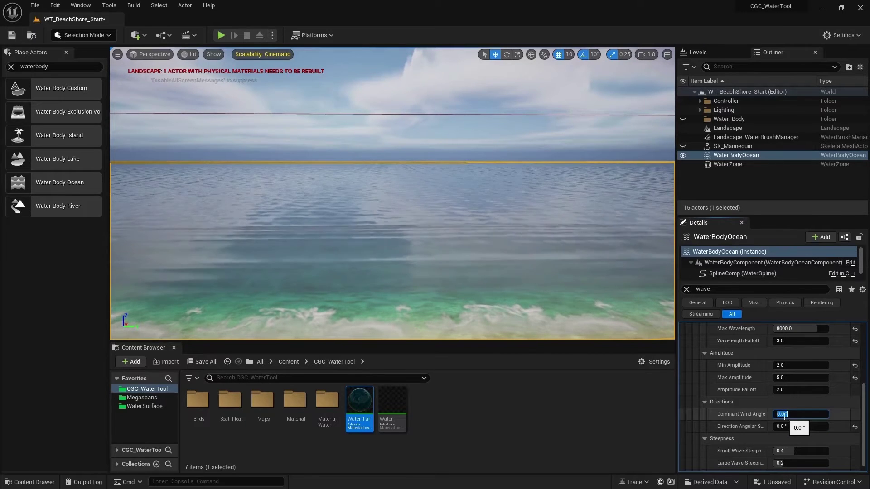
key("Return")
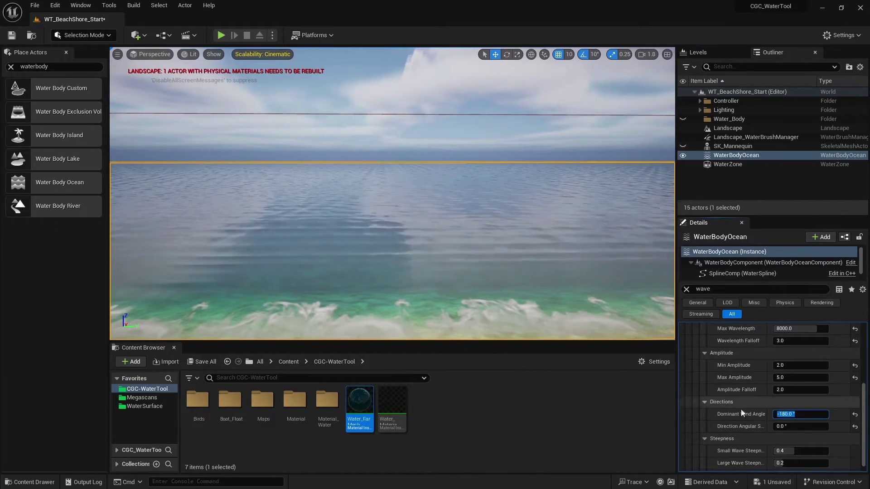
- Try a Direction Angular Spread of 15° for the waves, and finally set it to 25°
left_click(790, 428)
left_click(790, 428)
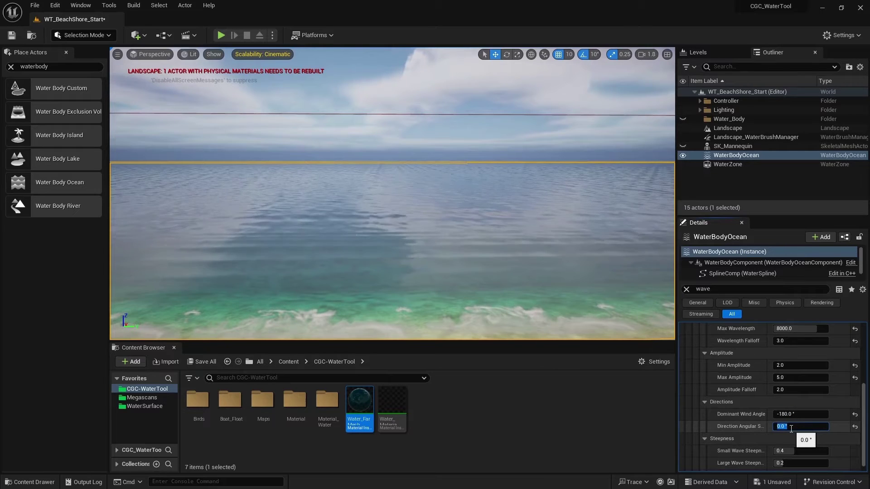
type("15")
key("Return")
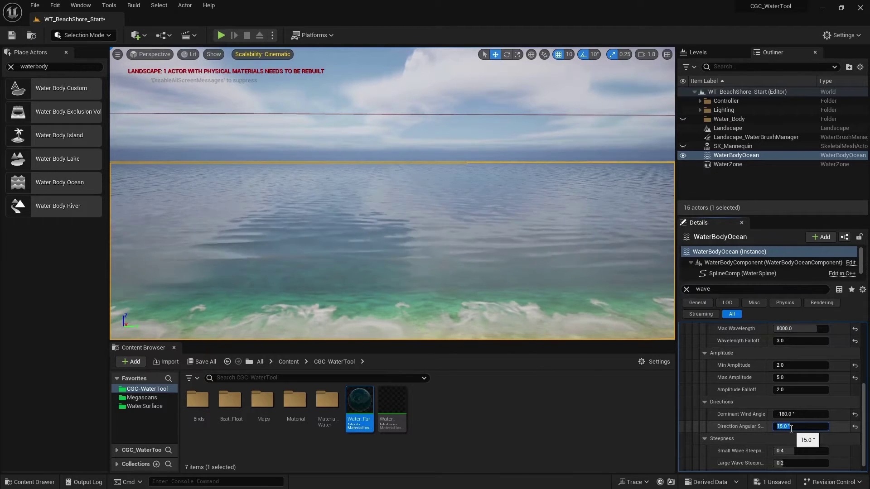
type("25")
key("Return")
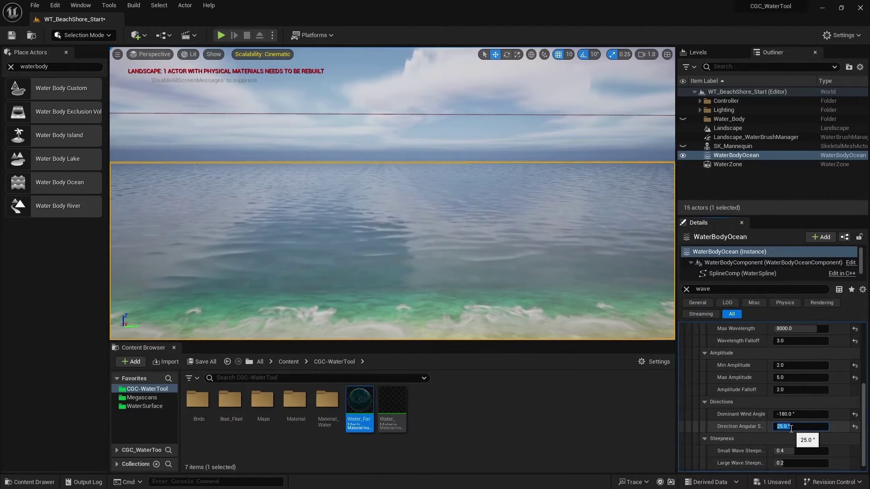
- Filter the ocean's properties for "water material" and open its assigned Water Material instance for editing
left_click(687, 290)
left_click(687, 289)
scroll(758, 411, "down", 10)
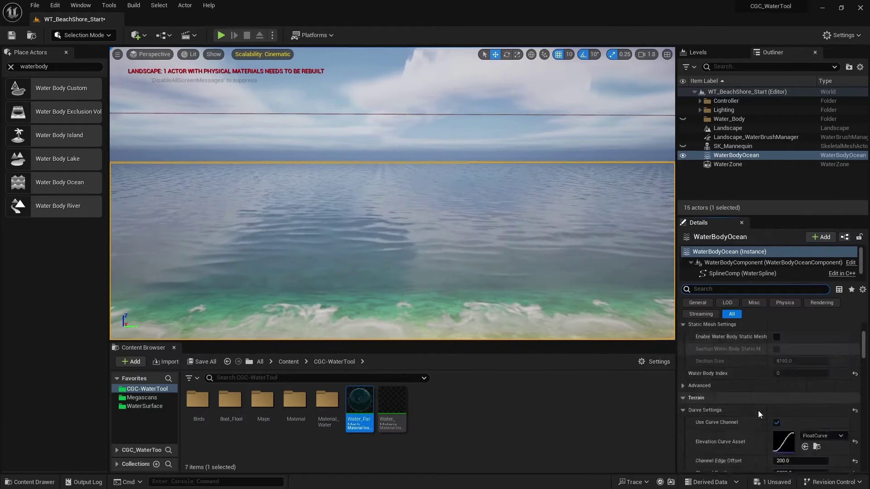
type("e")
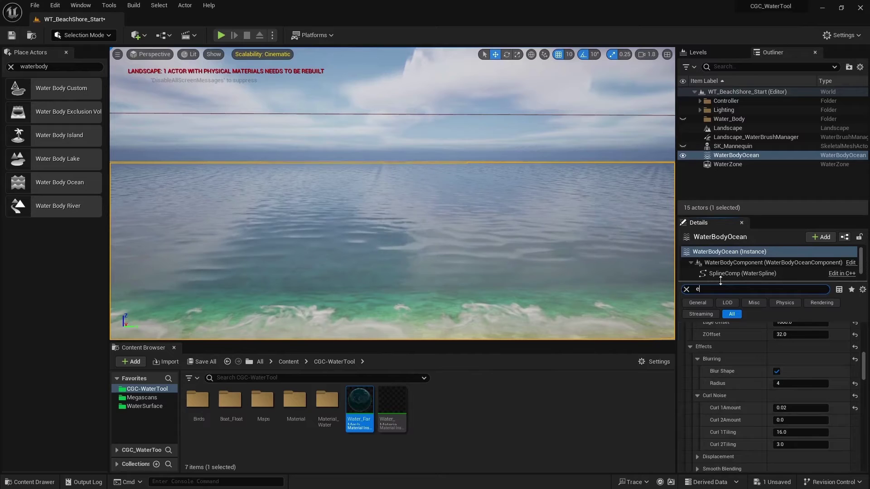
key("BackSpace")
type("water ")
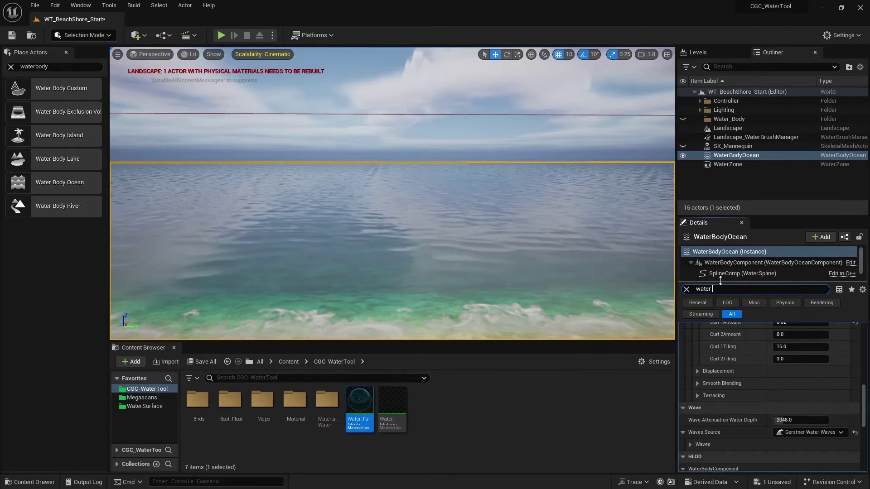
type("material")
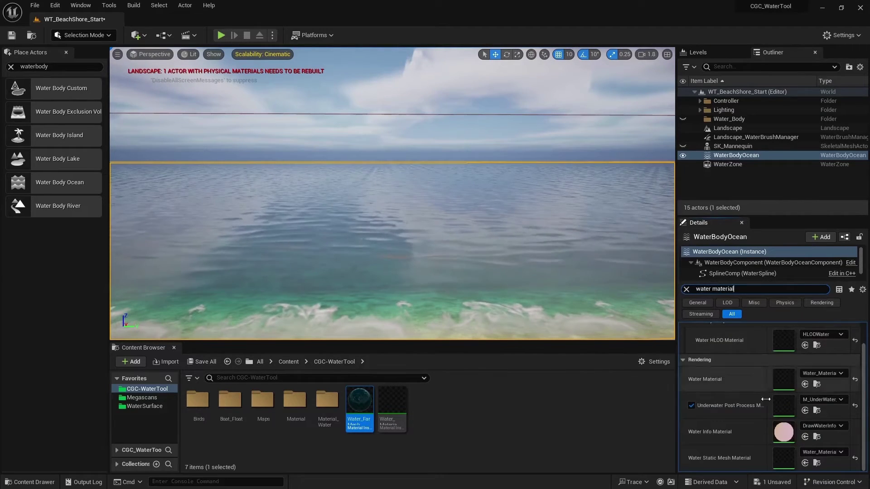
double_click(783, 379)
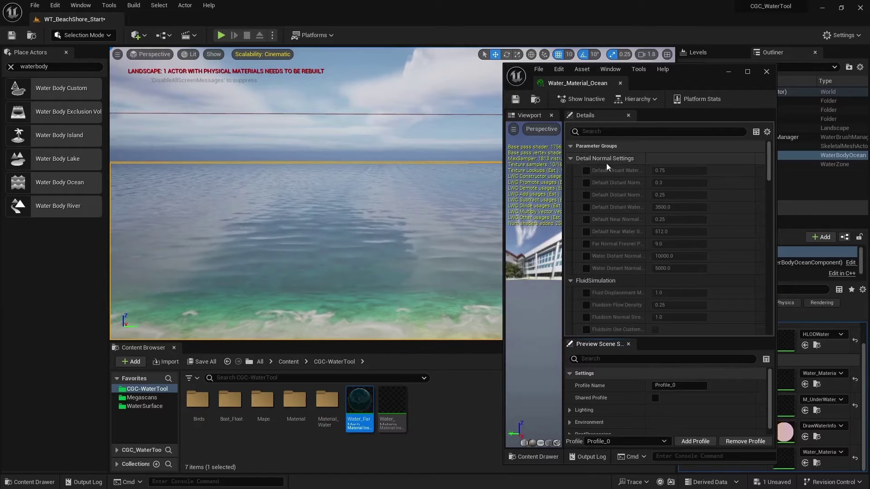
- Override the ocean material's Default Near Normal Strength, trying 0.4 and 1, finally set it to 0.4, and save and close the material
left_click_drag(643, 168, 662, 169)
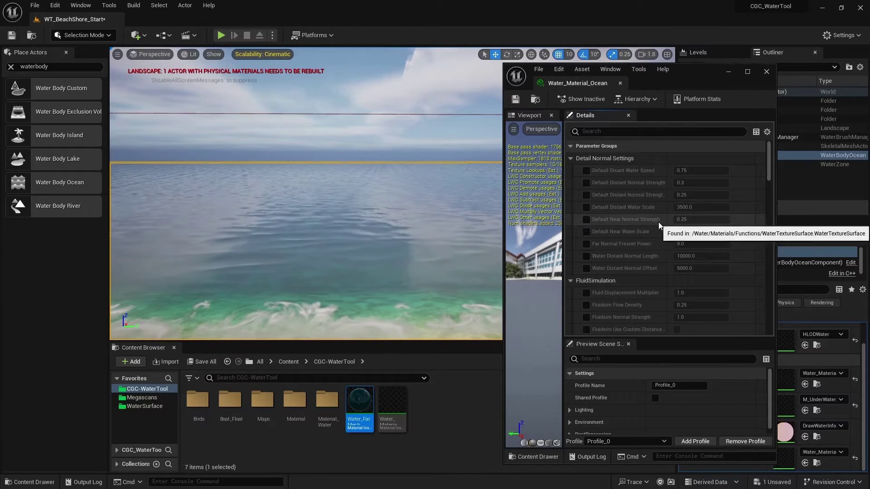
left_click(585, 219)
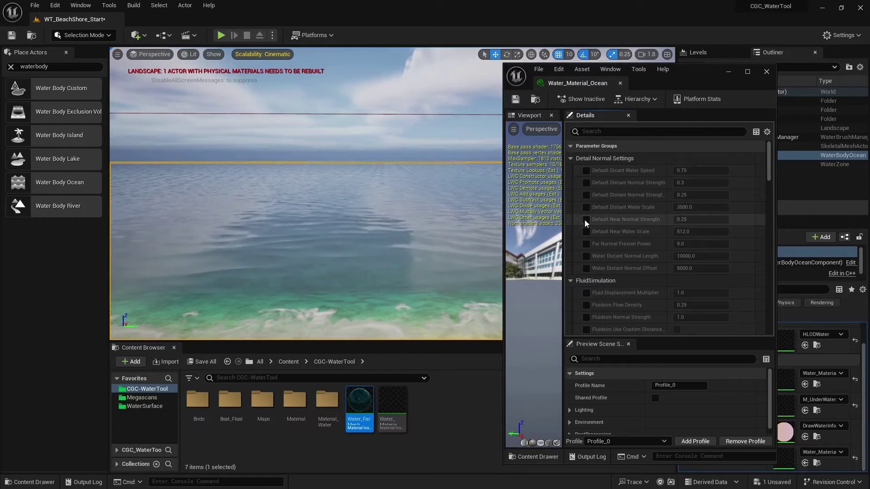
double_click(686, 220)
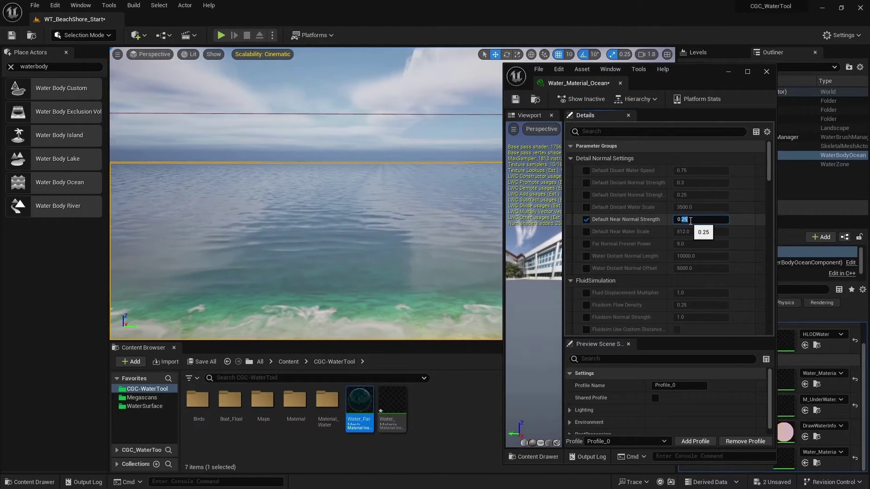
type("40")
key("Return")
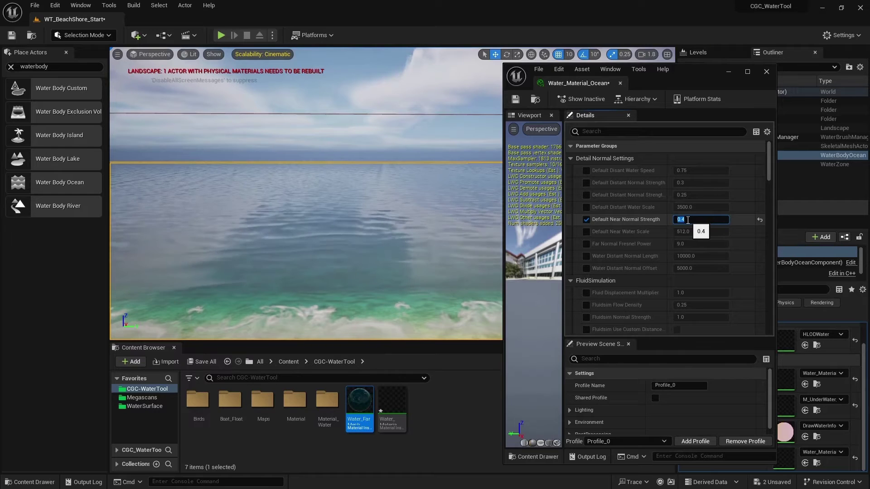
type("1")
key("Return")
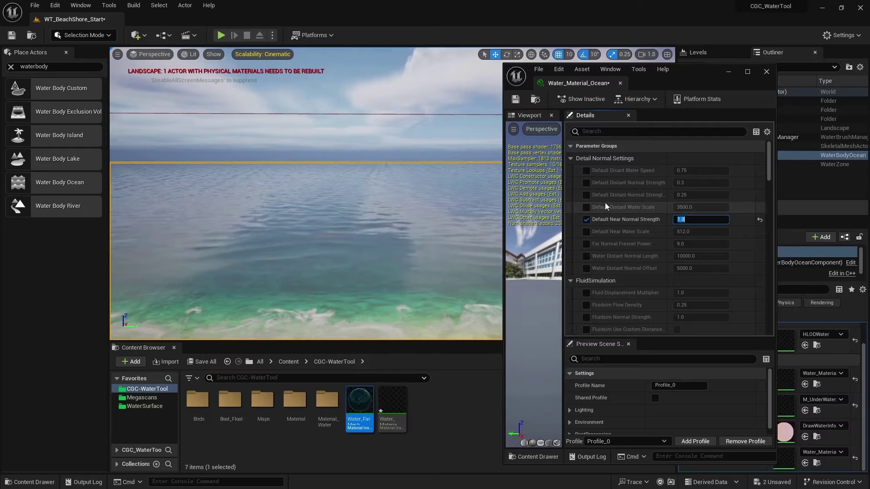
type("0.4")
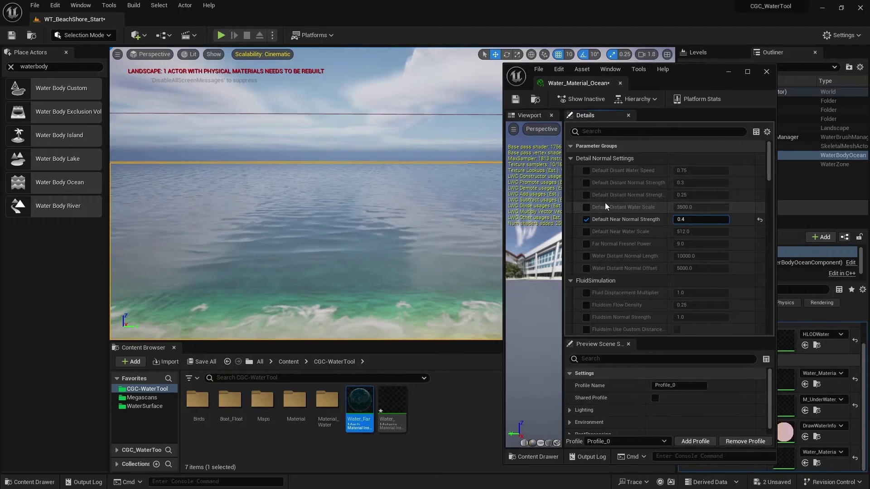
key("Return")
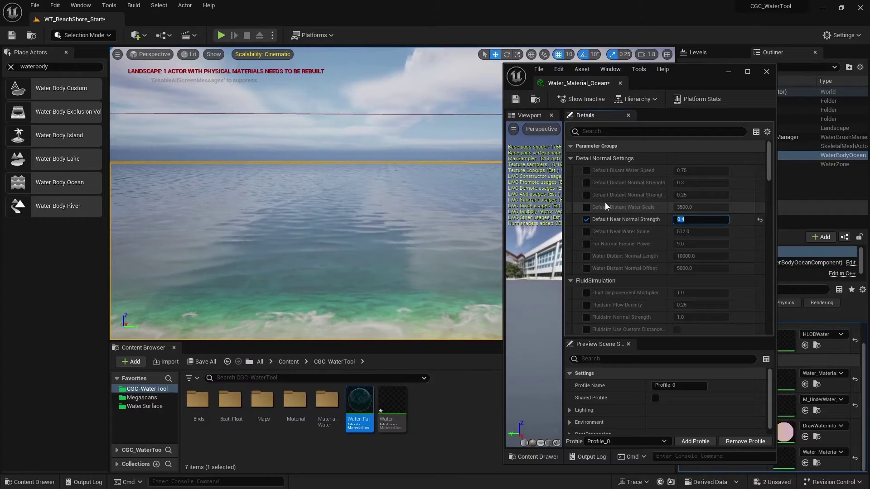
left_click(519, 104)
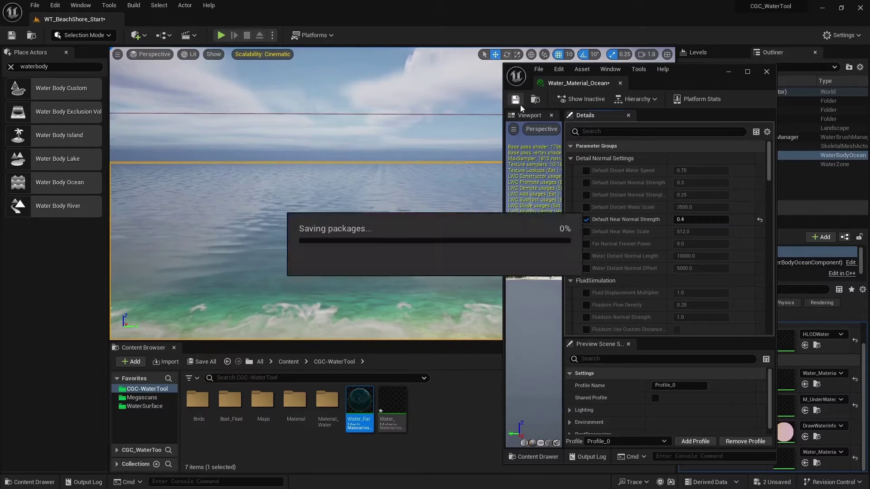
left_click(767, 72)
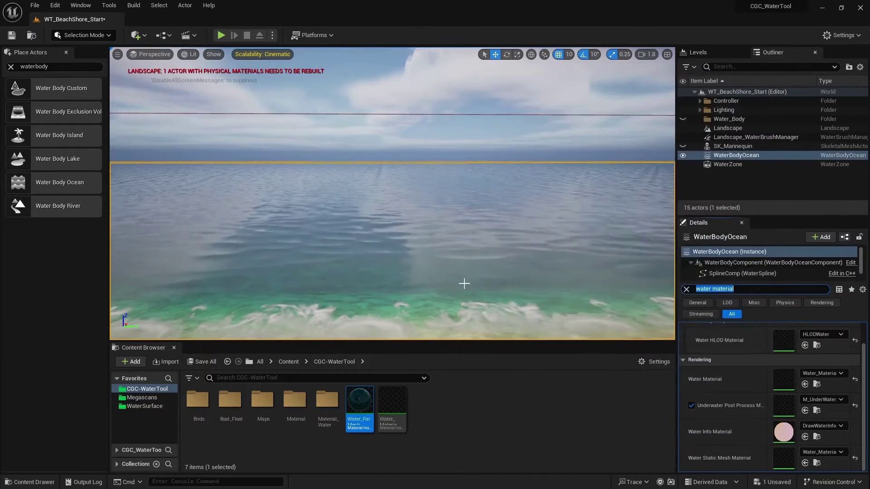
- Place a Water Body Lake along the shoreline so that it overlaps the ocean and the beach
right_click_drag(454, 286, 516, 294)
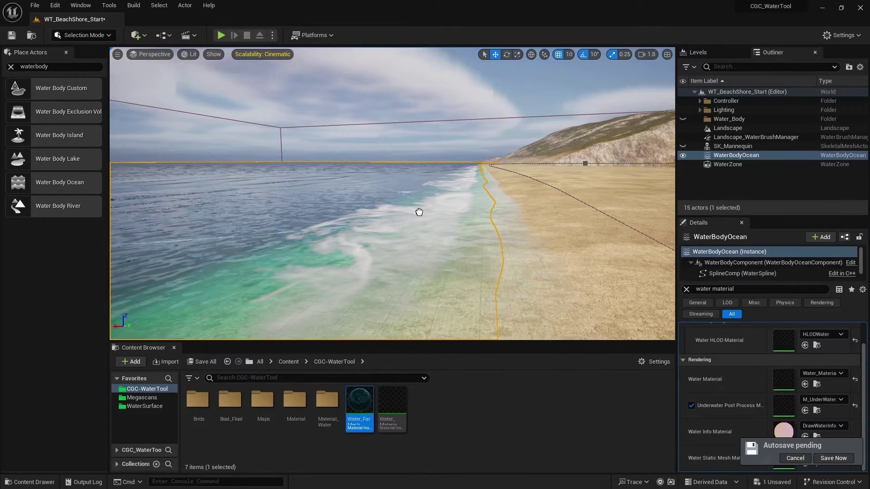
left_click_drag(454, 226, 460, 223)
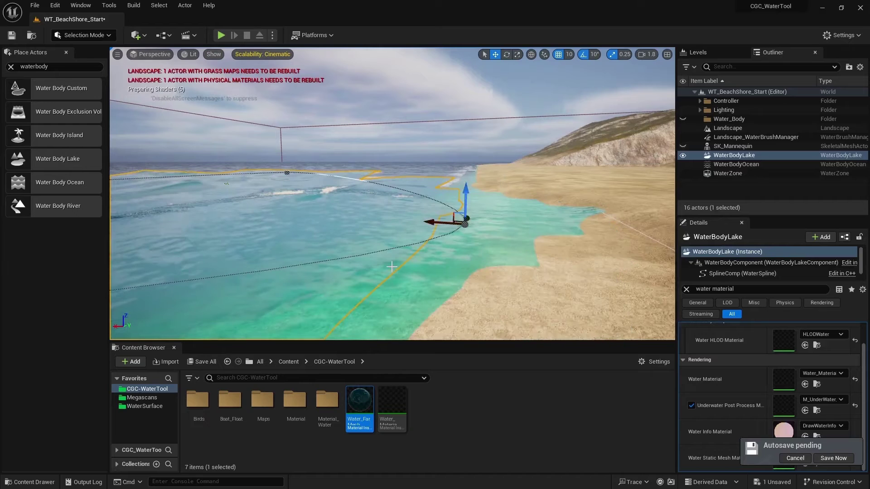
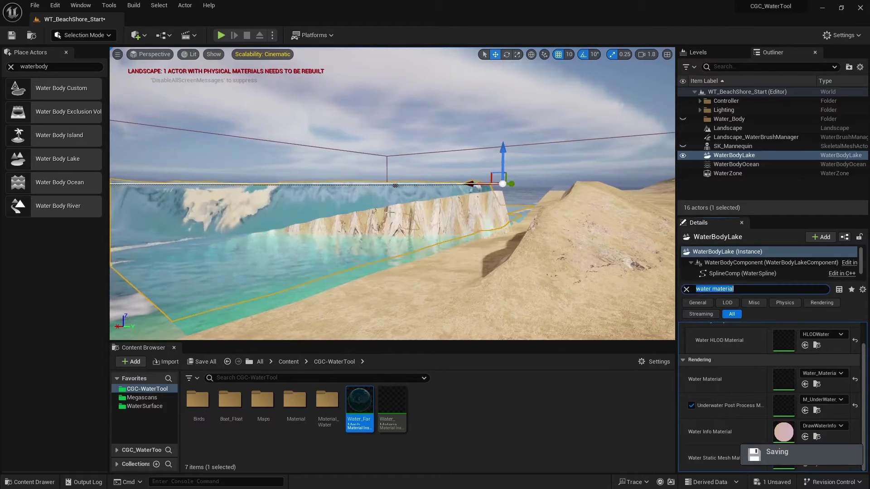
right_click_drag(435, 195, 429, 164)
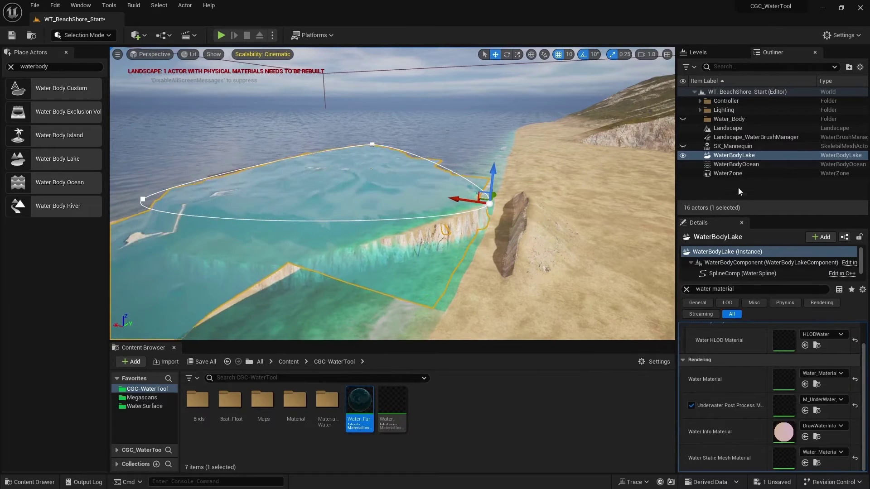
- Filter the lake's properties for "affect l" and turn off Affects Landscape
left_click(687, 290)
type("a")
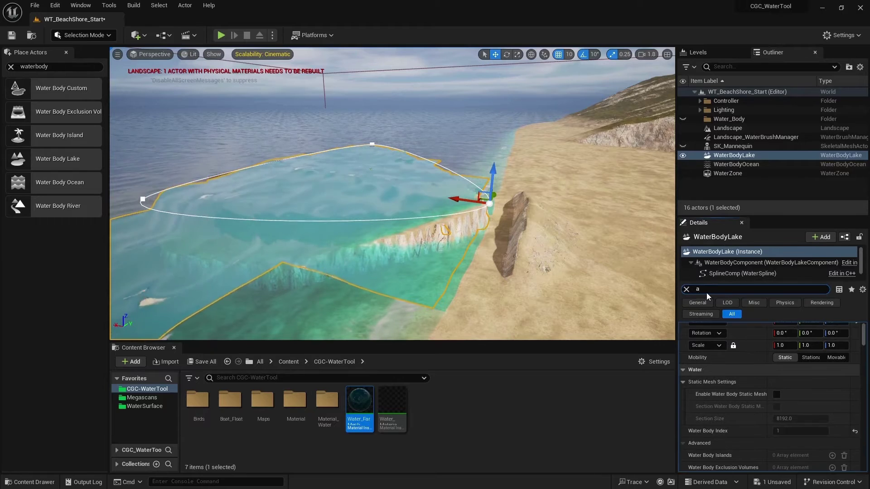
type("ffect l")
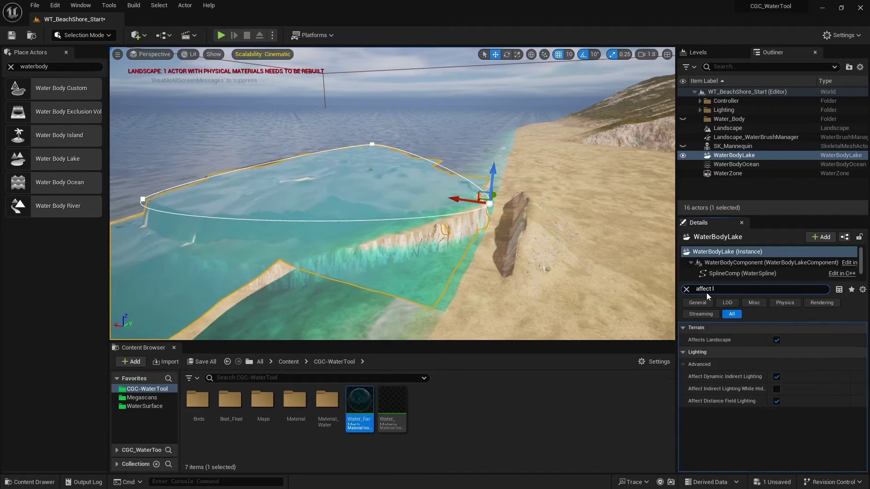
left_click(777, 341)
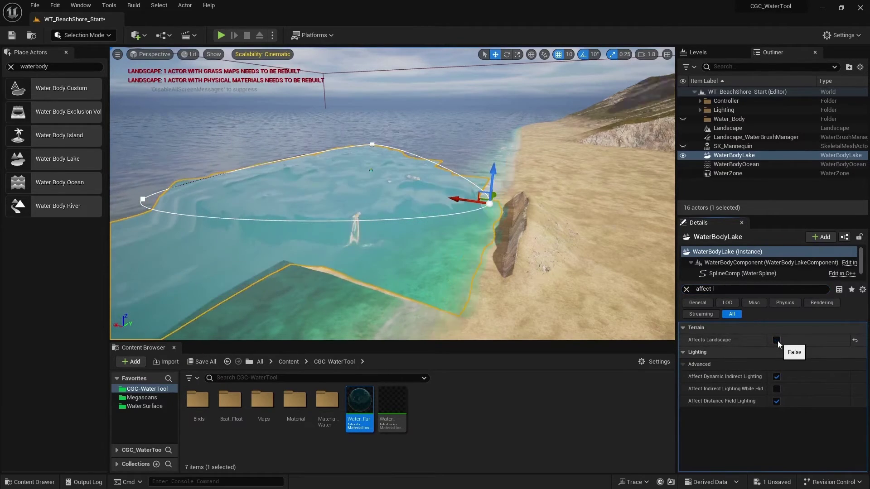
- Raise the WaterBodyLake above the ocean surface to a Z location of about 980
right_click_drag(544, 254, 555, 239)
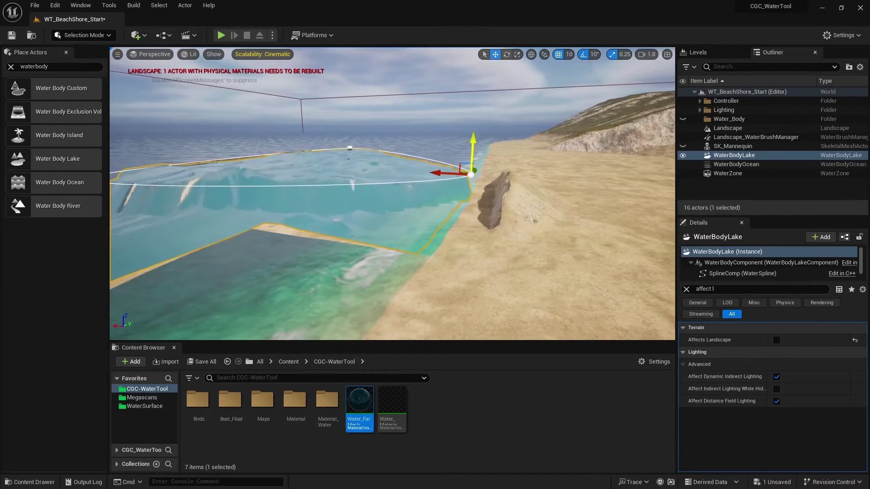
left_click_drag(474, 136, 471, 153)
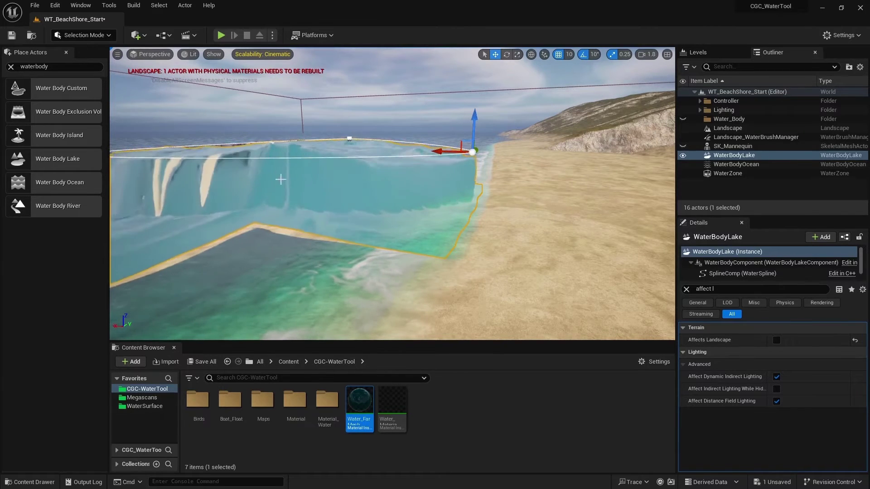
mouse_move(405, 235)
right_mouse_down()
mouse_move(362, 229)
mouse_move(393, 225)
right_mouse_up()
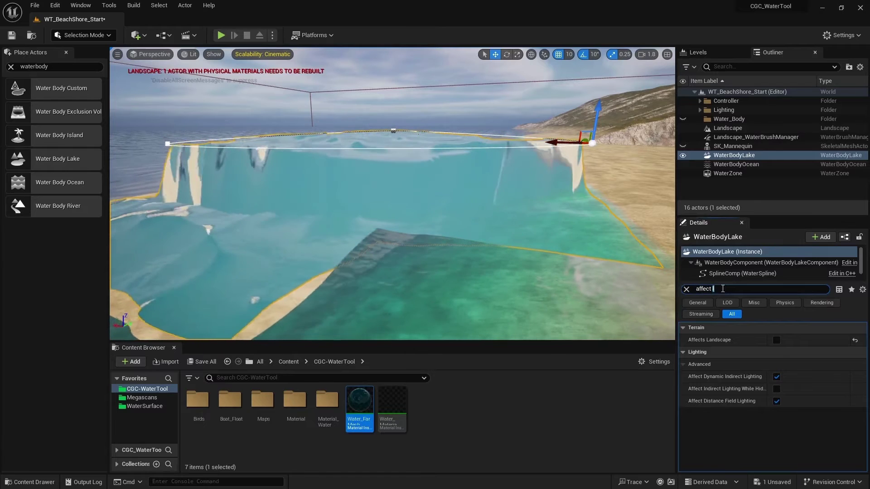
- Filter the lake's properties for "overlap" and lower its Overlap Material Priority to about -786
left_click(718, 289)
type("overlap")
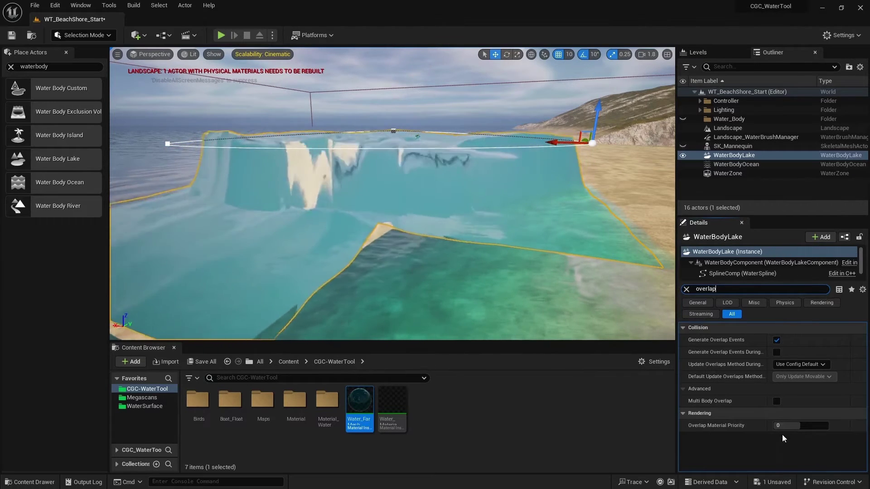
left_click_drag(795, 426, 770, 426)
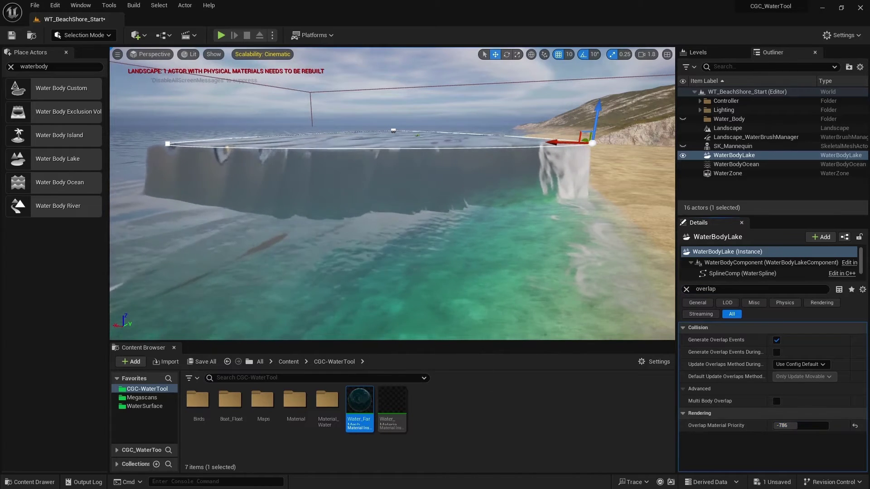
mouse_move(393, 194)
right_mouse_down()
mouse_move(354, 206)
mouse_move(417, 206)
mouse_move(408, 199)
right_mouse_up()
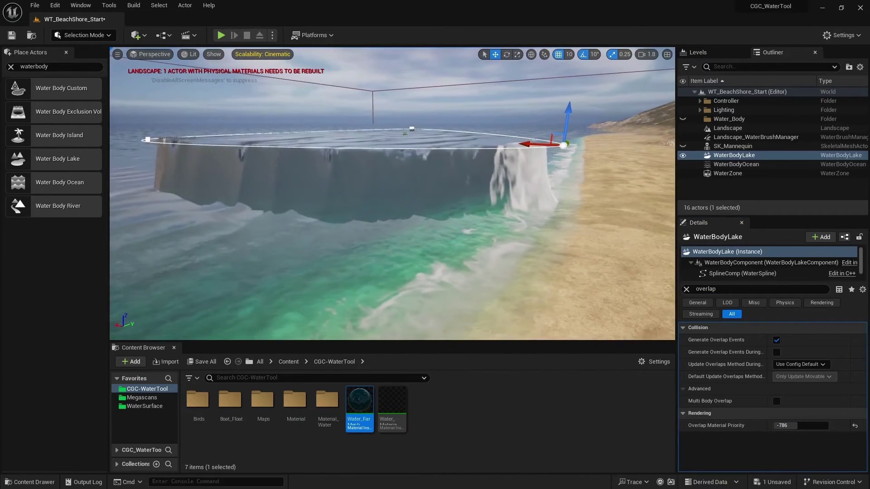
right_click_drag(607, 214, 605, 214)
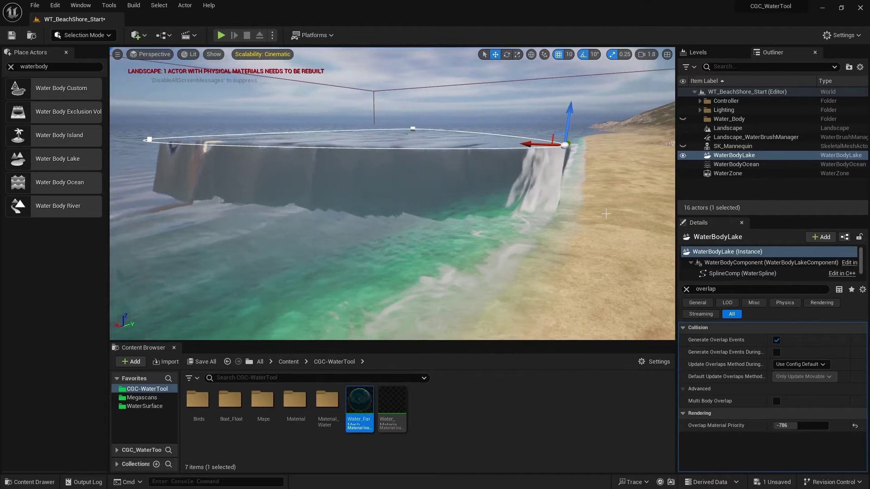
- Open Water_Material_Ocean, override the Enable Water VS Map switch and turn it off, and save and close the material
left_click(720, 166)
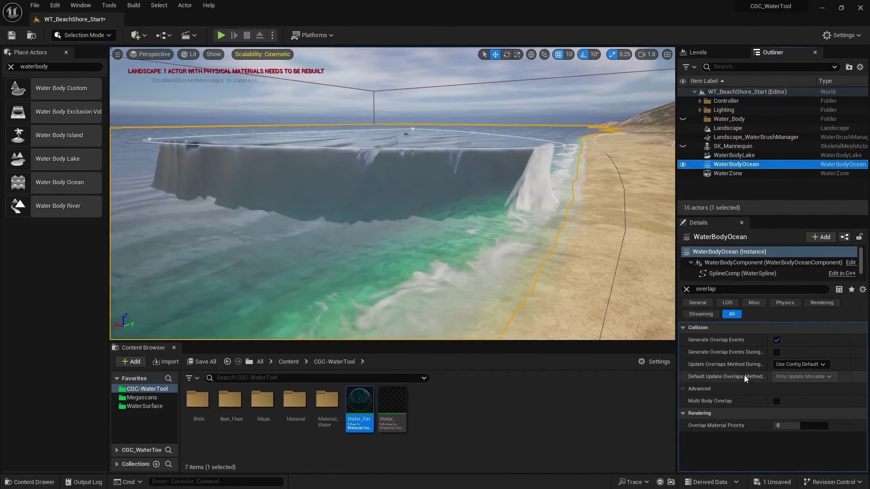
left_click(686, 289)
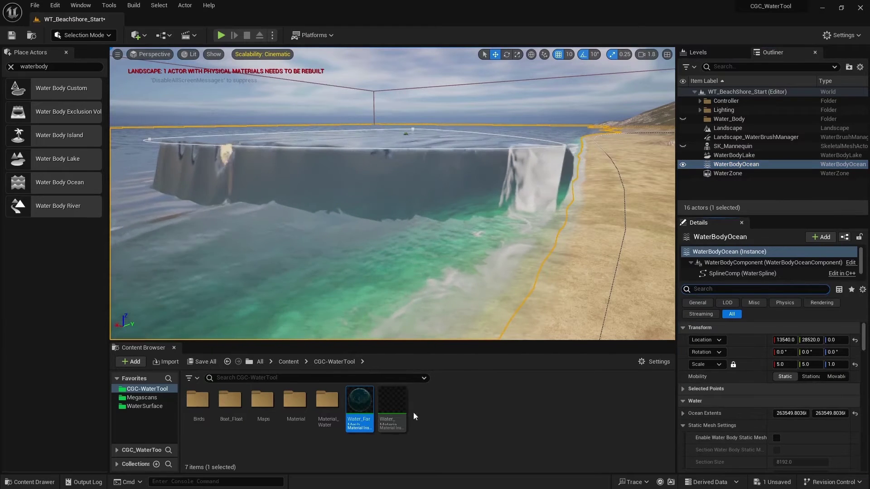
left_click(392, 401)
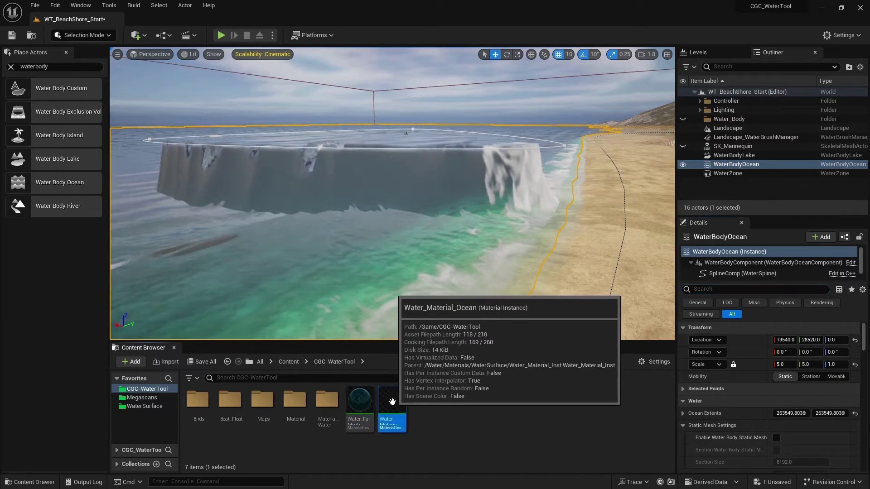
double_click(393, 401)
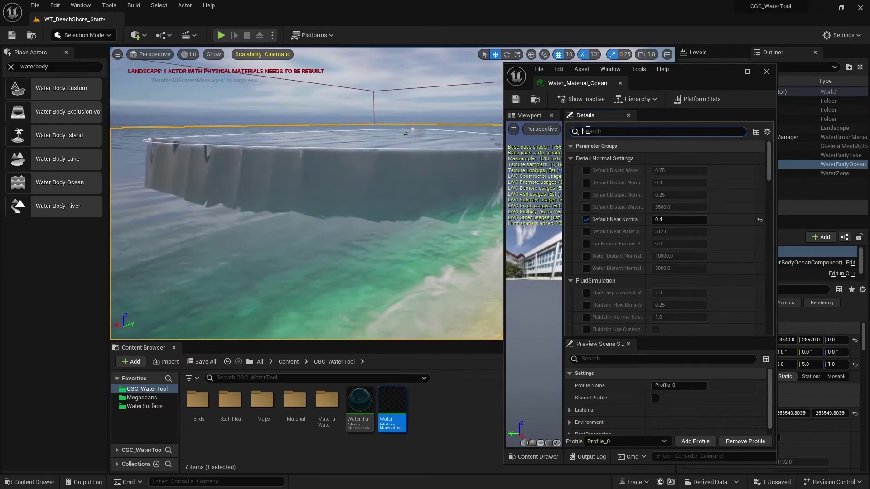
type("vs")
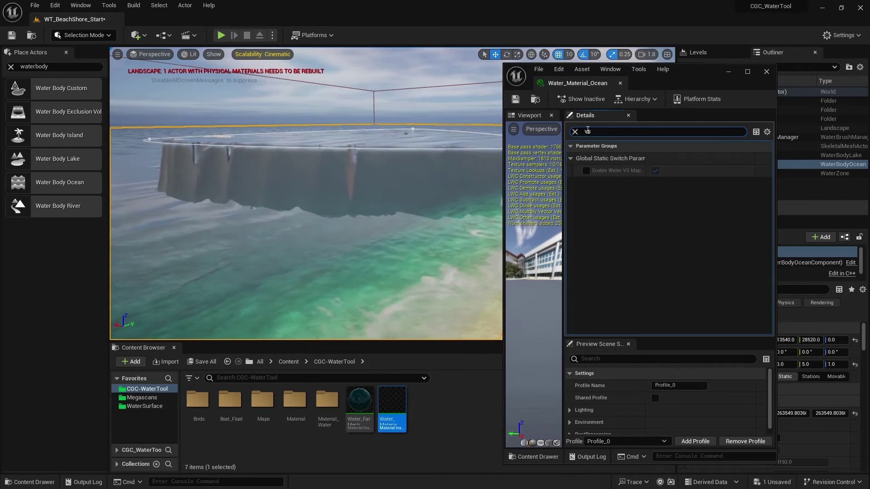
left_click(586, 171)
left_click(655, 170)
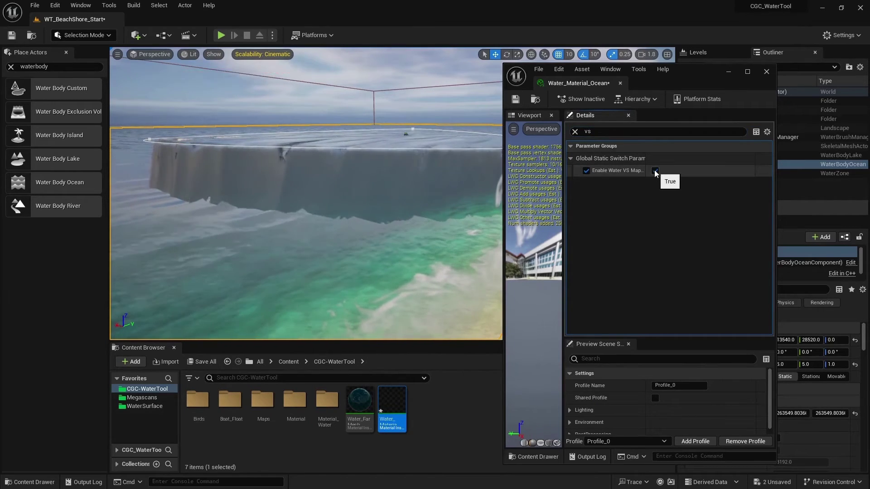
left_click(516, 99)
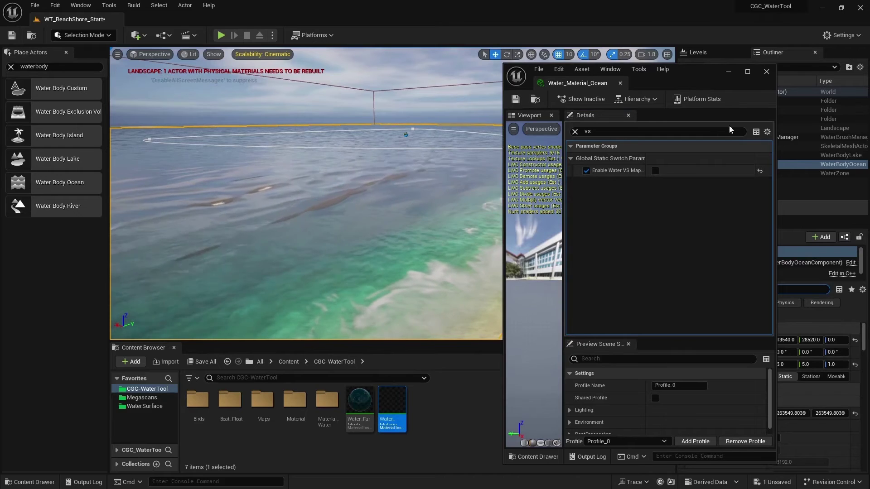
left_click(766, 72)
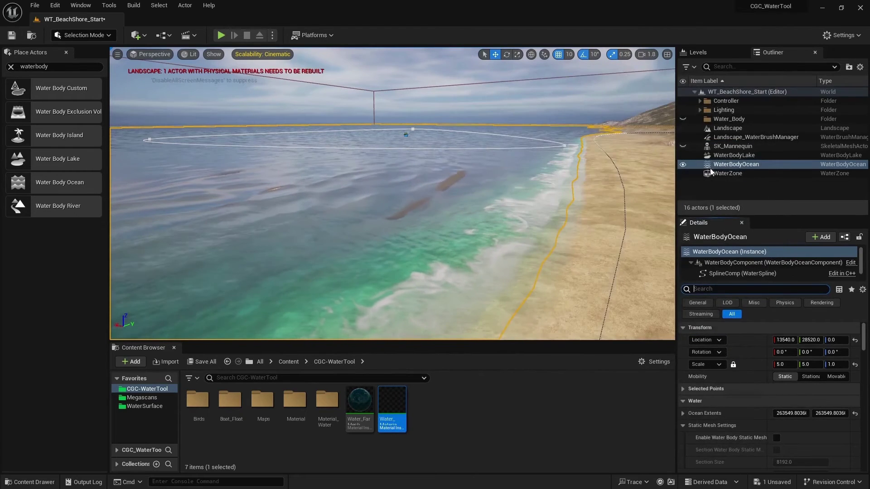
- Select the WaterBodyLake, lower it to about Z 80 and shift it along the shore to about X 54300
left_click(735, 156)
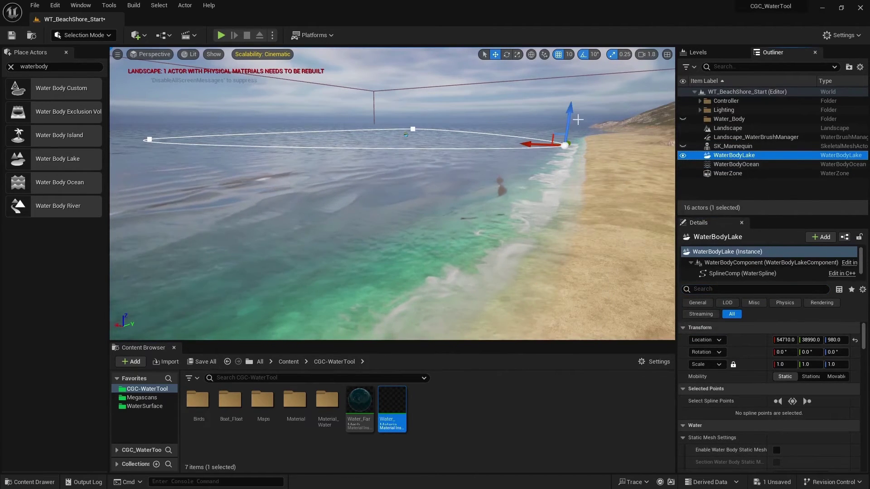
left_click_drag(570, 122, 548, 174)
right_click_drag(548, 174, 534, 186)
mouse_move(526, 180)
left_mouse_down()
mouse_move(527, 91)
mouse_move(523, 166)
left_mouse_up()
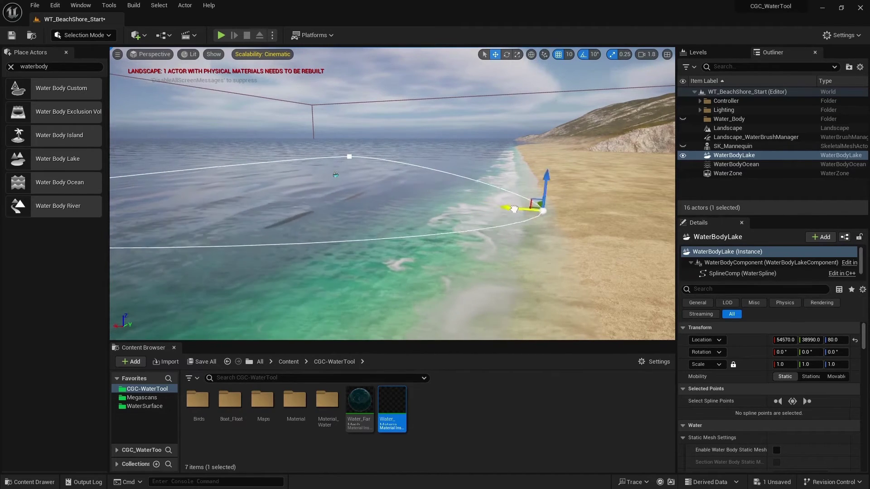
left_click_drag(540, 211, 534, 211)
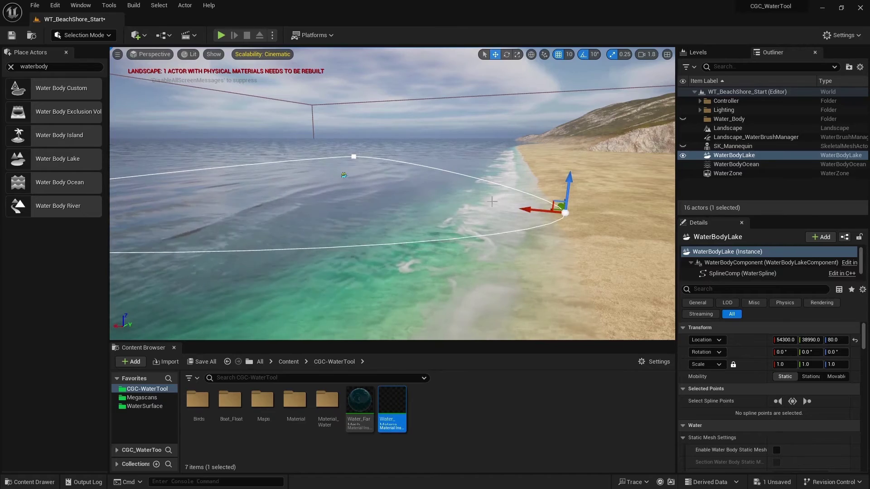
- Pull the WaterBodyLake's two offshore spline points in toward the shore, to about X 1730, Y 6500 and X 1090, Y -3000
right_click_drag(525, 193, 500, 247)
right_click_drag(389, 224, 389, 231)
left_click(486, 113)
left_click_drag(476, 97, 549, 162)
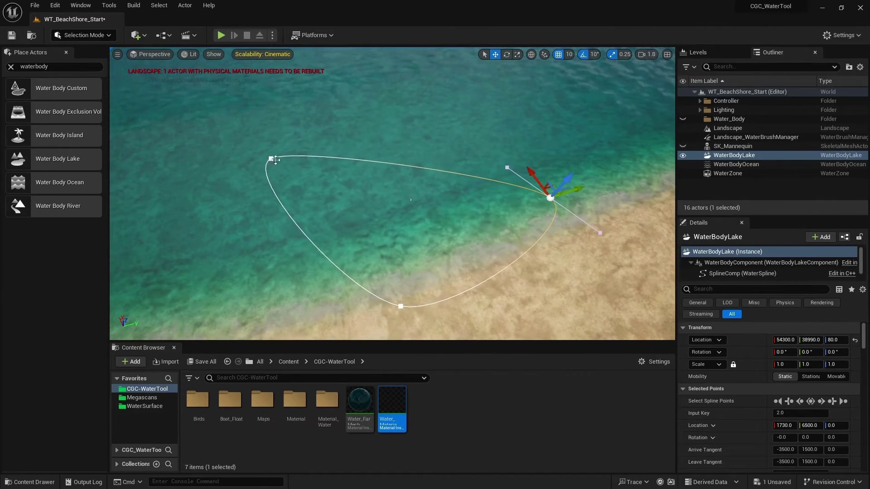
left_click(271, 159)
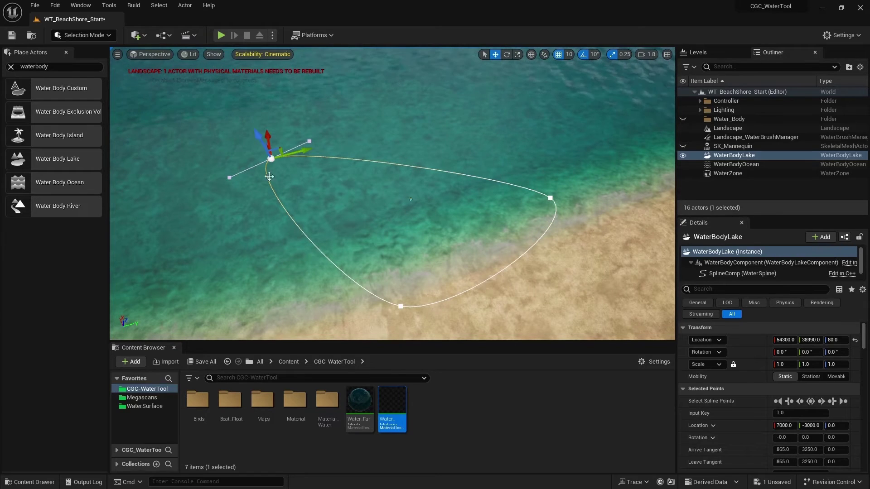
left_click_drag(259, 136, 291, 255)
- Stretch the lake along the shoreline by moving its two end spline points to about X 1540, Y 13720 and X 3330, Y -10500
scroll(291, 255, "up", 1)
right_click_drag(291, 255, 294, 317)
key("s")
right_click_drag(545, 178, 504, 169)
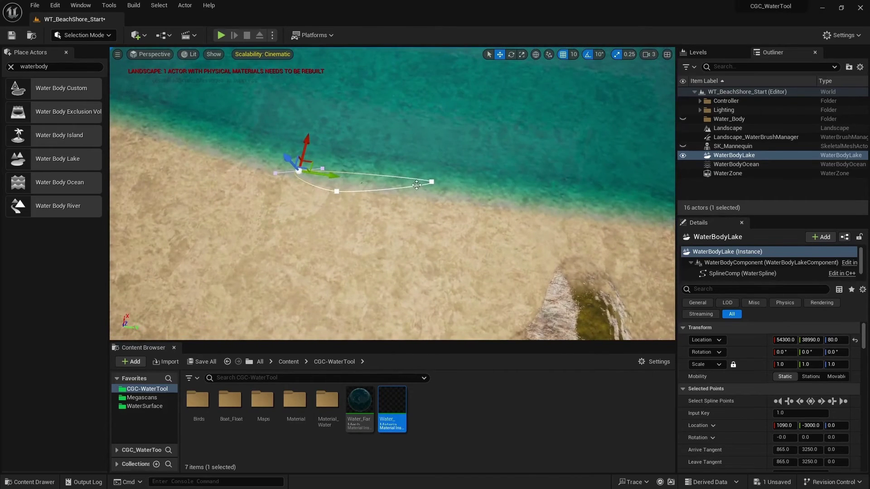
left_click(431, 181)
left_click_drag(431, 181, 535, 199)
left_click(298, 171)
left_click_drag(299, 171, 219, 120)
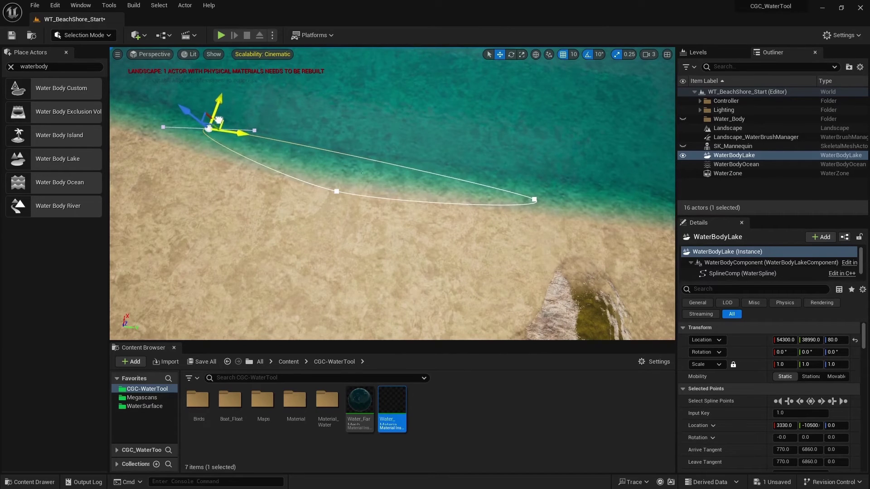
- Add a beach-side spline point at about X -257, Y 11063, and move the original beach-side point to about X 850, Y -9760
right_click(439, 202)
left_click(467, 219)
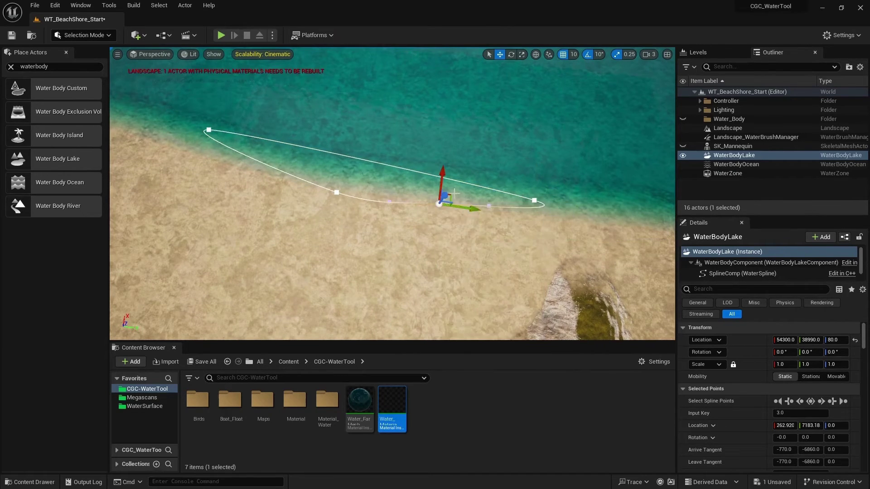
left_click_drag(453, 194, 507, 210)
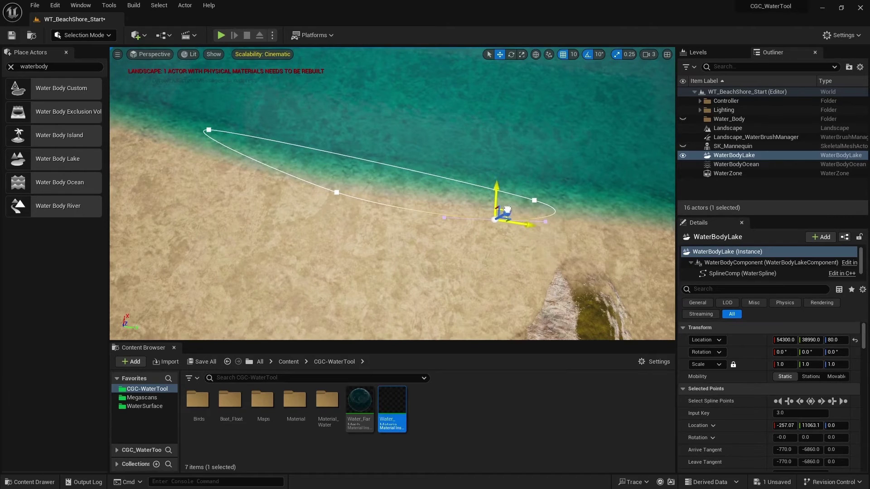
left_click(337, 192)
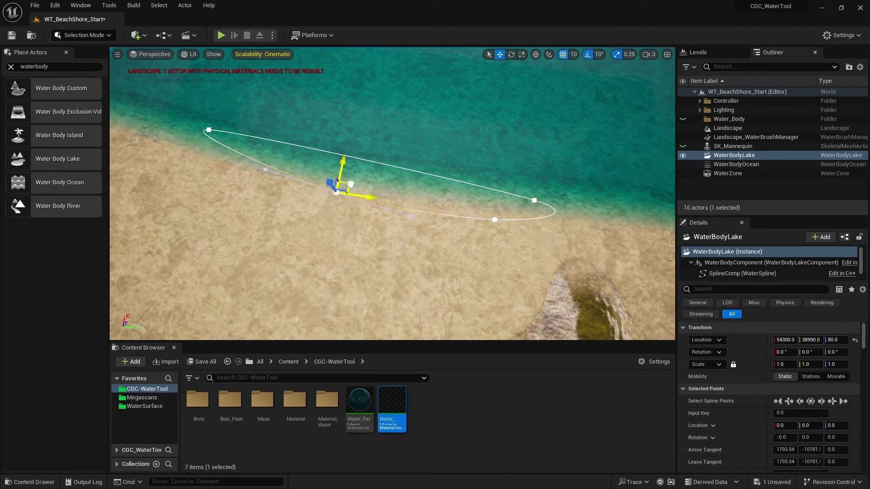
left_click_drag(350, 185, 216, 158)
- Shift the added beach-side spline point to about X -567, and toggle the WaterBodyLake's visibility to compare the shoreline
right_click_drag(215, 158, 390, 136)
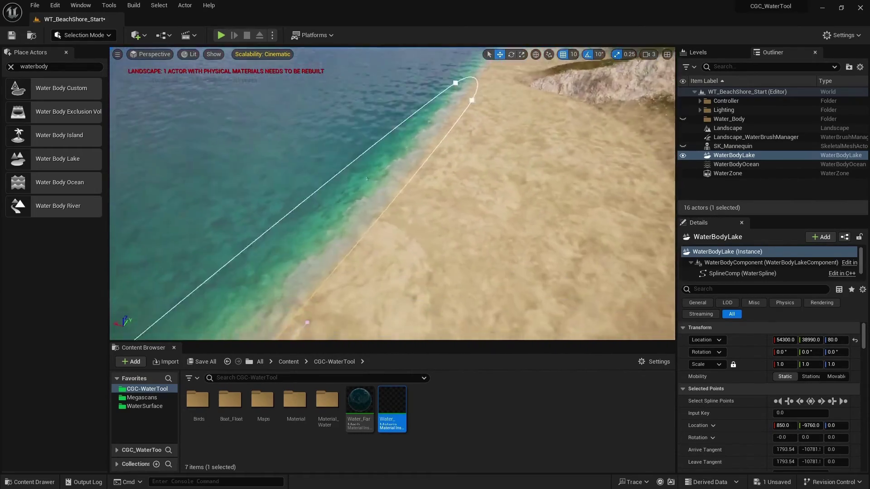
right_click_drag(367, 178, 393, 157)
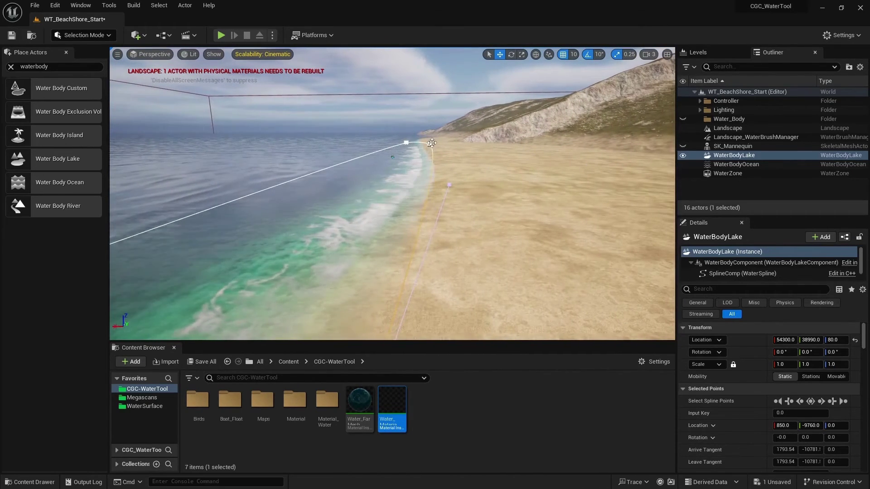
left_click(431, 144)
mouse_move(419, 146)
left_mouse_down()
mouse_move(495, 150)
mouse_move(410, 140)
left_mouse_up()
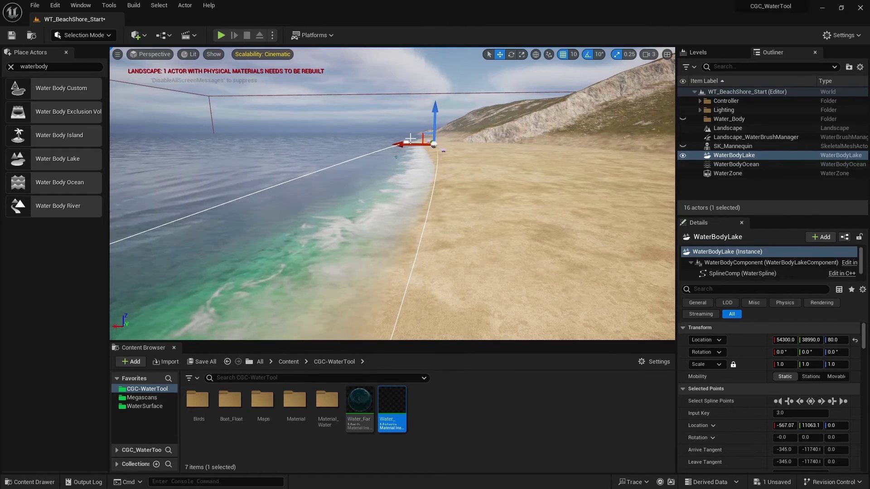
left_click(682, 156)
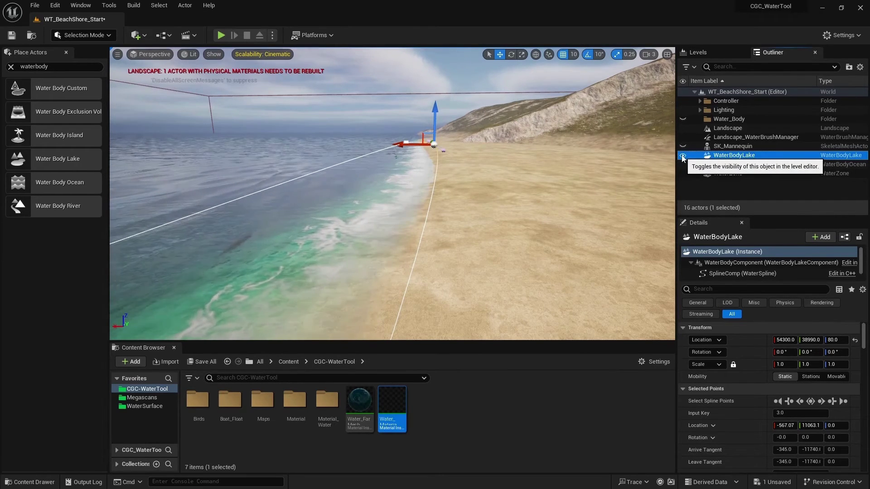
- Reselect the whole WaterBodyLake actor and raise it to about Z 250
right_click_drag(350, 215, 331, 244)
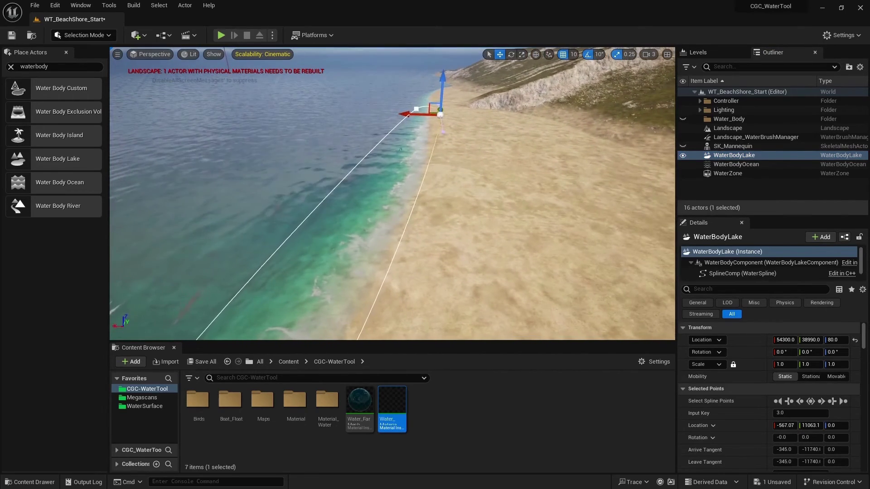
left_click(732, 165)
left_click(734, 155)
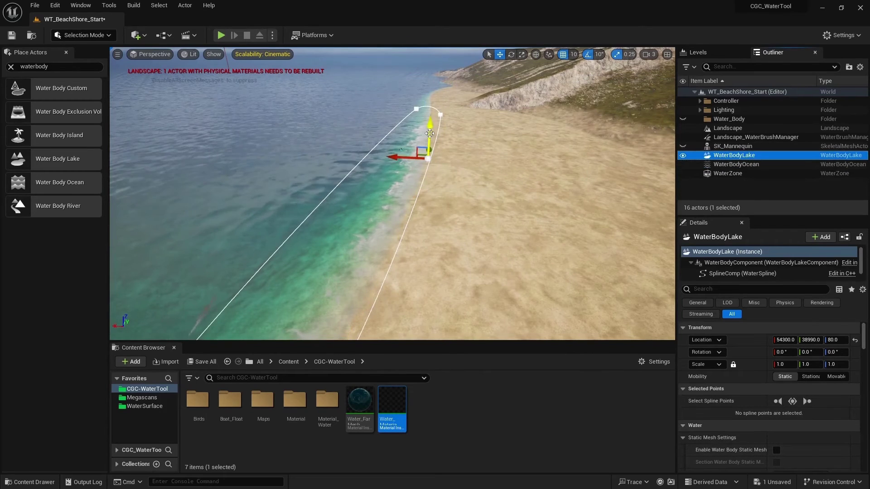
left_click_drag(430, 134, 428, 129)
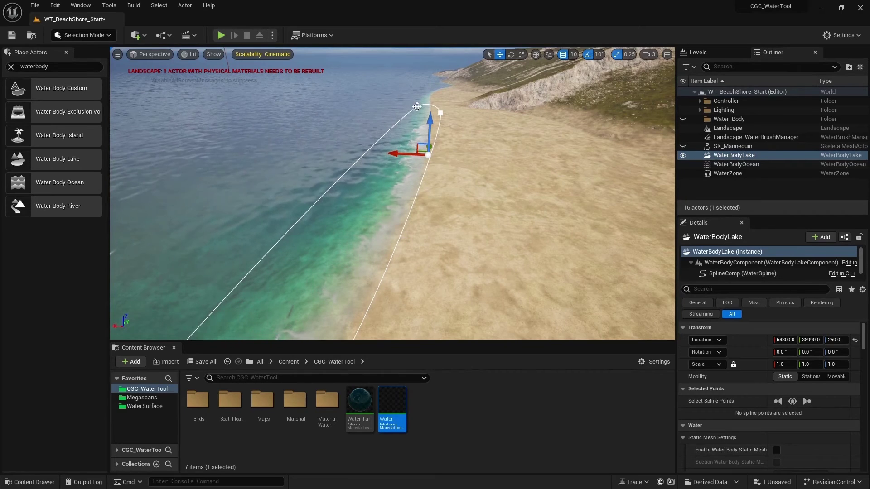
- Move the lake's two offshore spline points together farther out to sea, and adjust the nearer beach-side point along the shore
left_click(416, 108)
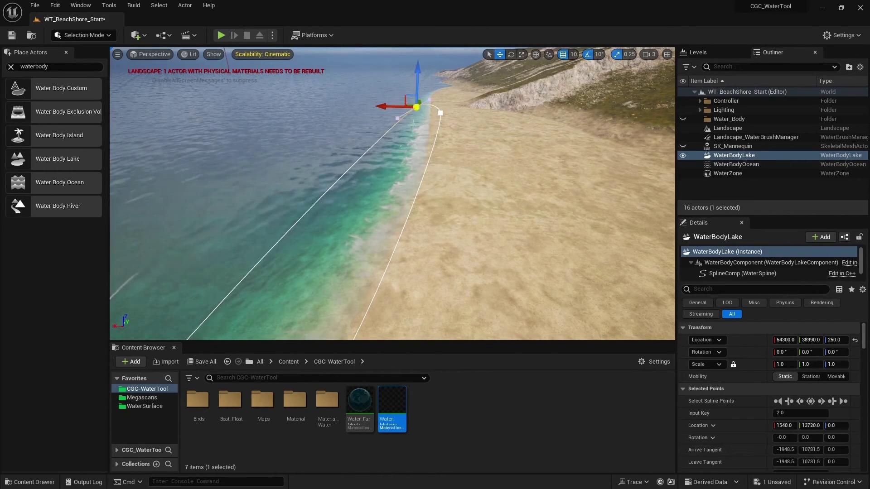
right_click_drag(417, 107, 386, 122)
right_click_drag(399, 172, 383, 217)
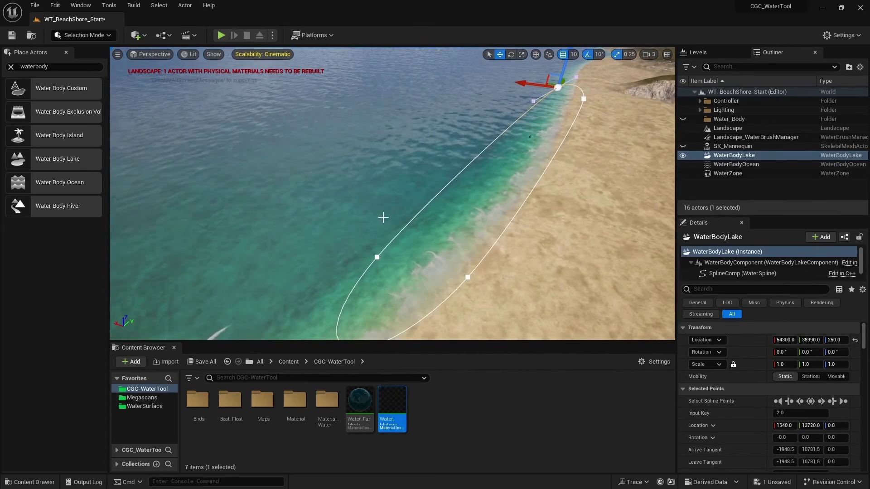
left_click(377, 261, "ctrl")
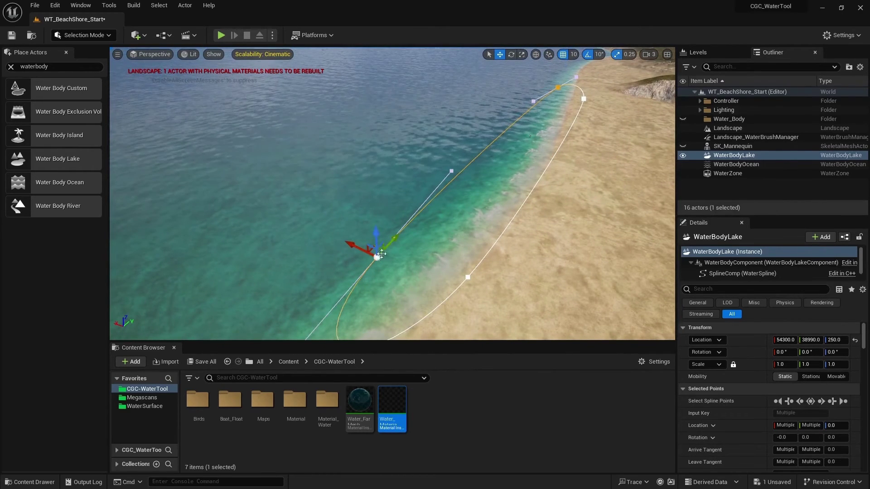
left_click_drag(354, 253, 325, 240)
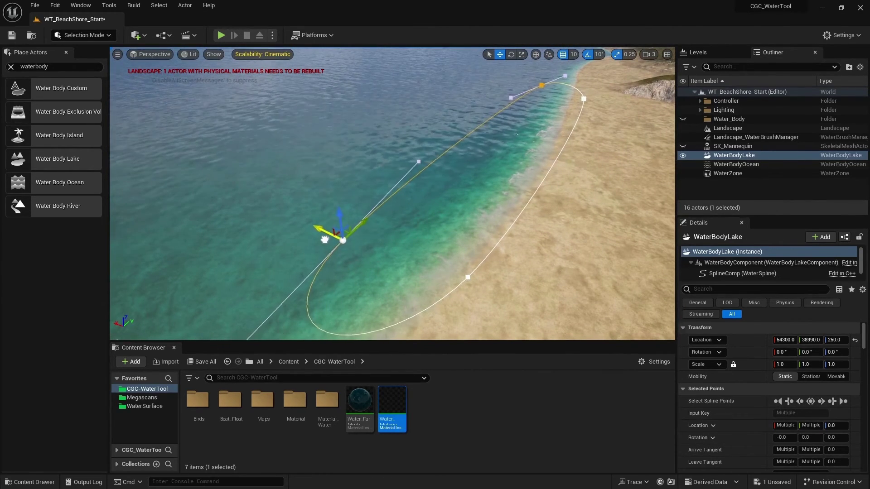
left_click(466, 277)
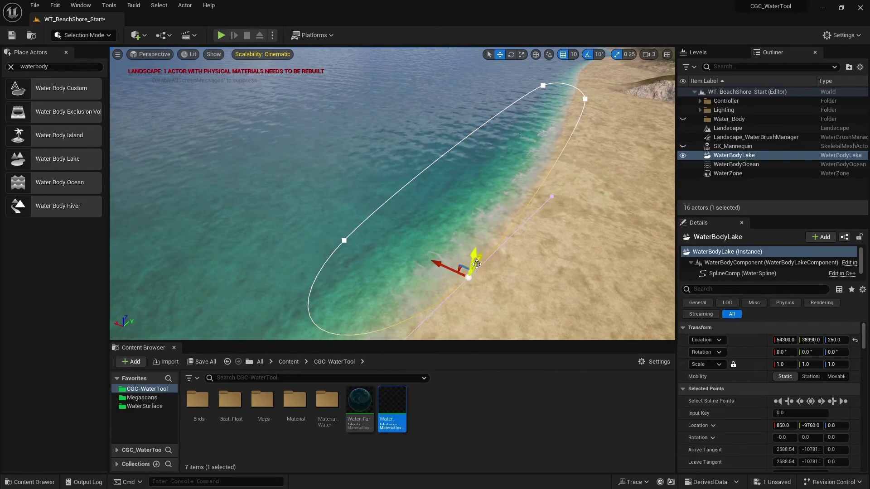
left_click_drag(478, 259, 434, 304)
- Raise the WaterBodyLake actor to about Z 320, and hide and show it to compare the shoreline
right_click_drag(481, 253, 526, 203)
left_click(736, 165)
left_click(734, 155)
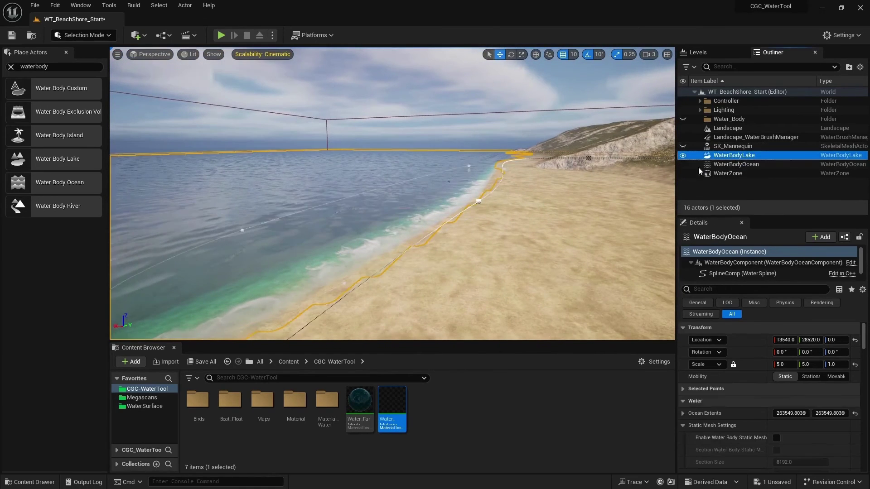
left_click_drag(485, 168, 484, 164)
right_click_drag(484, 164, 504, 169)
right_click_drag(485, 132, 485, 127)
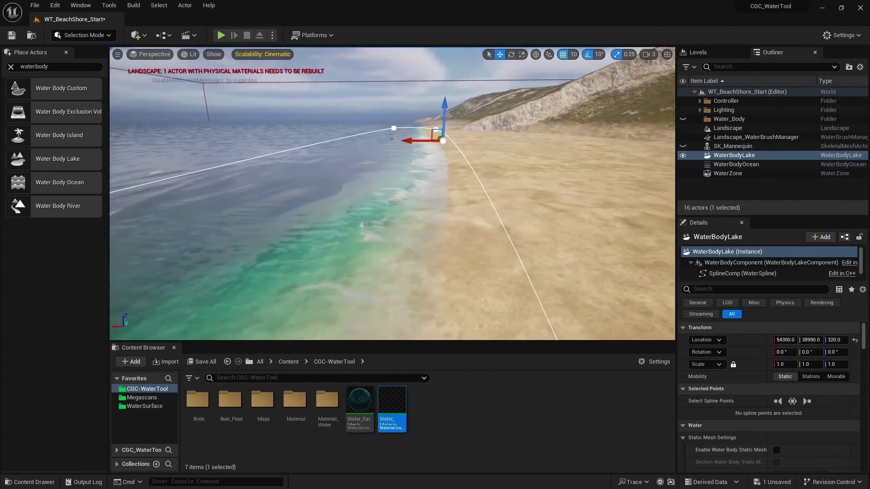
left_click(683, 156)
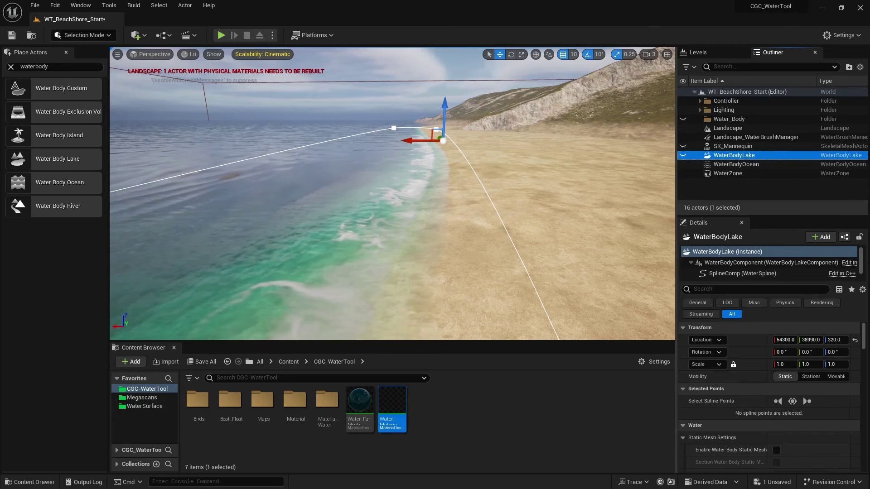
left_click(683, 155)
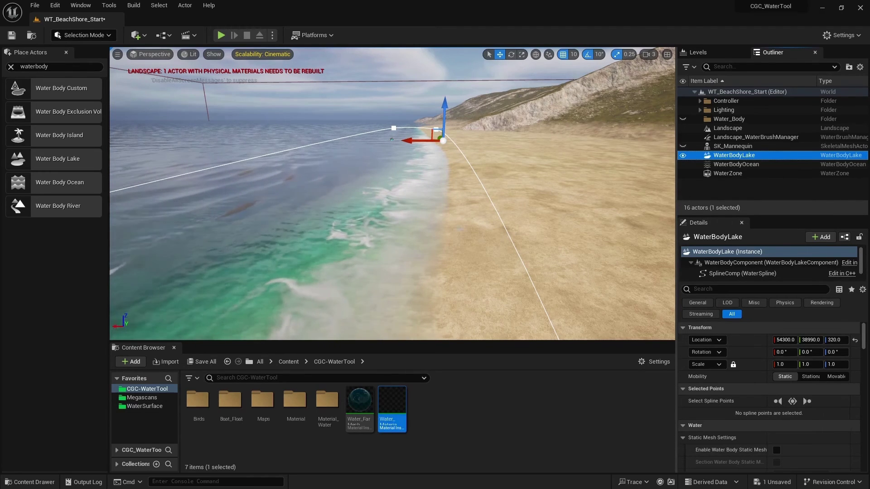
- Duplicate the WaterBodyLake actor
left_click(739, 155)
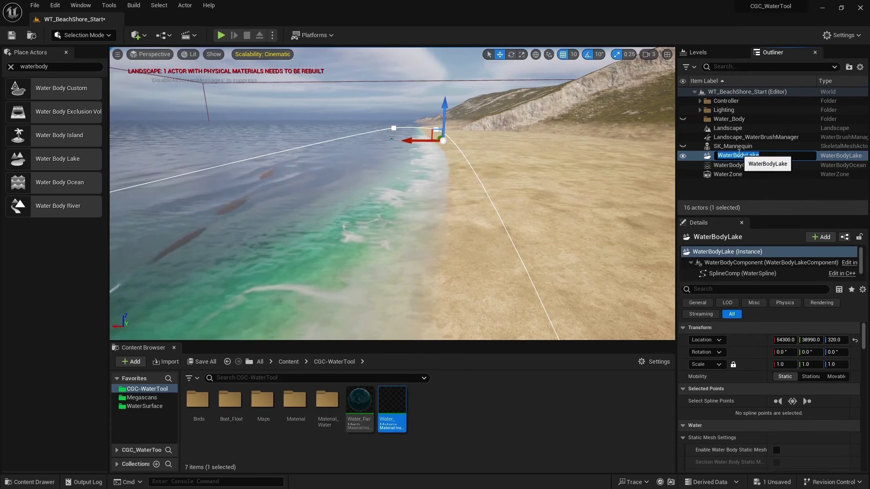
left_click(772, 164)
left_click(769, 157)
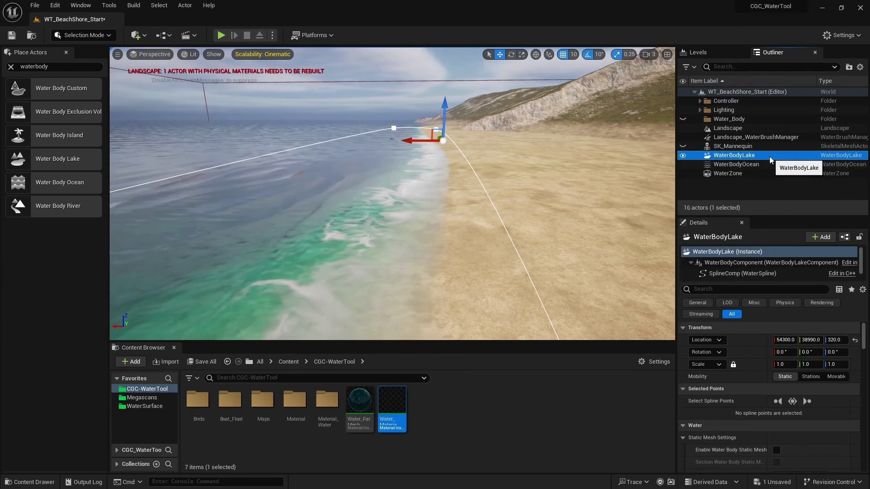
key("ctrl+d")
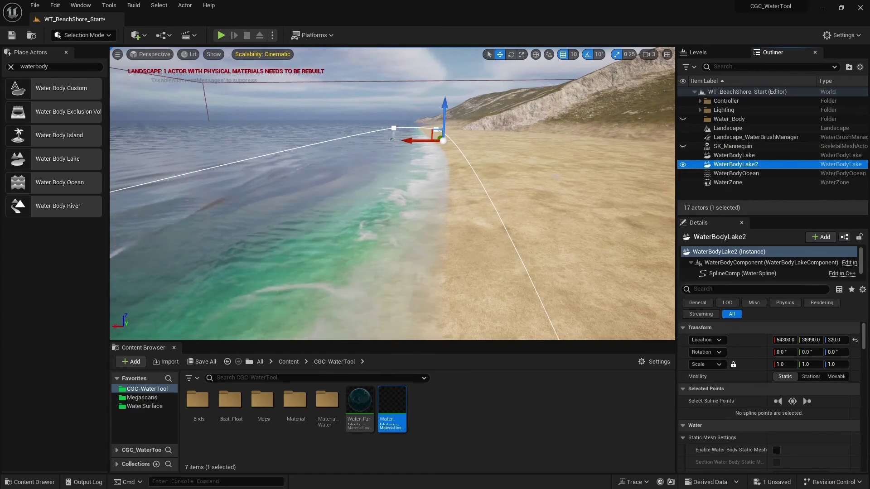
- Move the duplicated lake offshore to about X 68720, and select its two seaward spline points together to widen it
right_click_drag(557, 177, 548, 256)
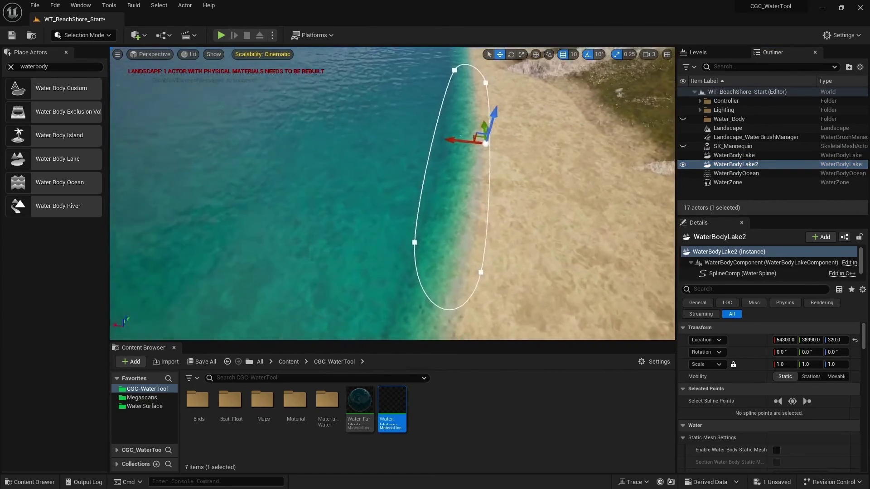
right_click_drag(470, 157, 449, 154)
left_click_drag(475, 144, 329, 131)
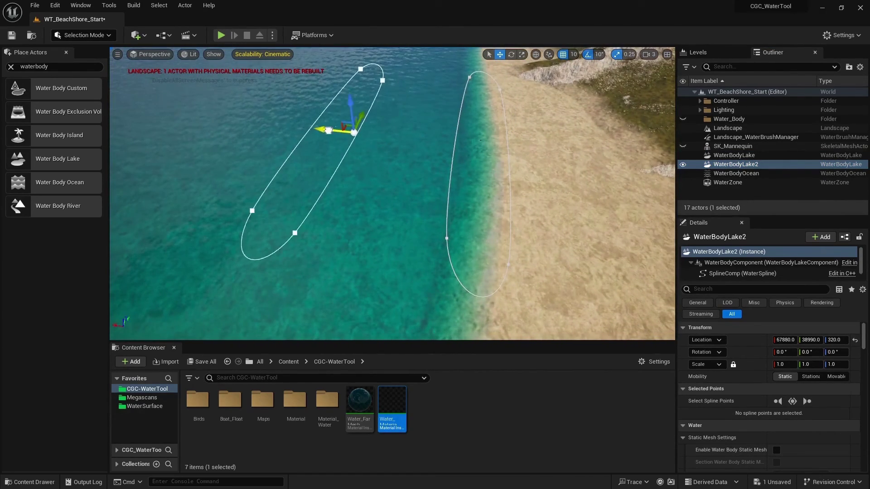
left_click(355, 68)
left_click(243, 209)
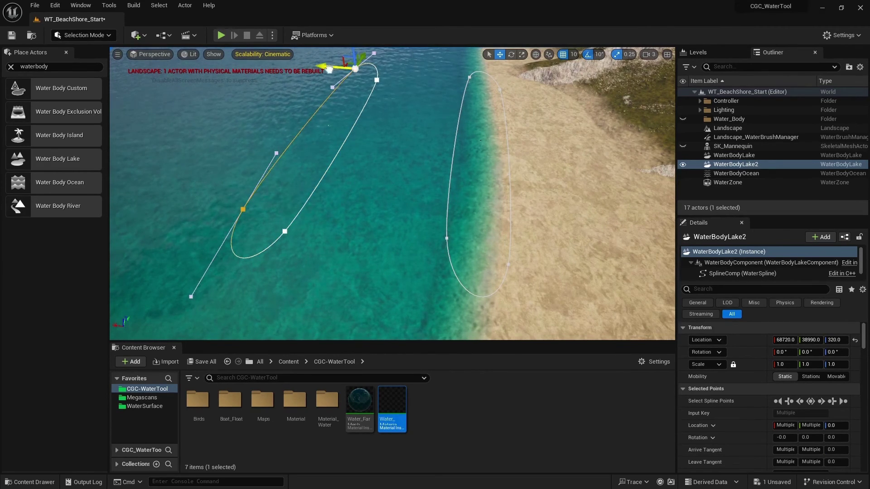
- Reselect the WaterBodyLake2 actor and raise it in the open water to about Z 610
right_click_drag(453, 181, 422, 131)
right_click_drag(653, 234, 640, 195)
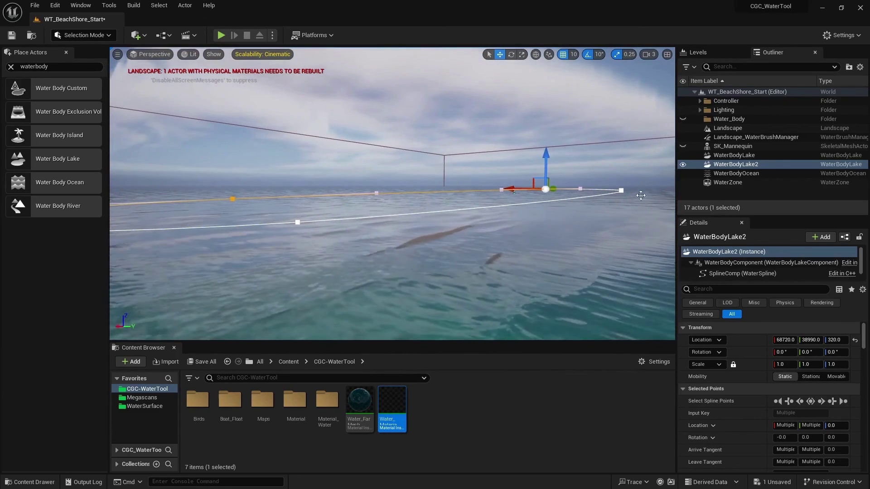
left_click(753, 165)
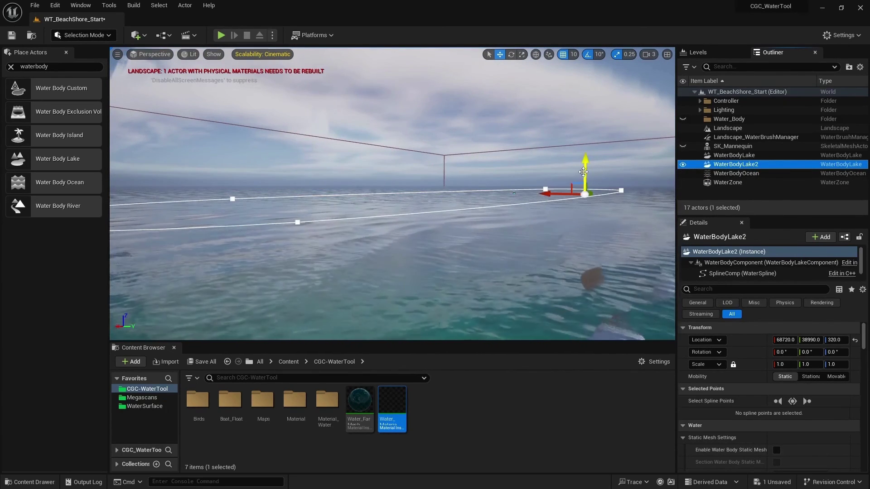
mouse_move(584, 171)
left_mouse_down()
mouse_move(584, 156)
mouse_move(584, 168)
left_mouse_up()
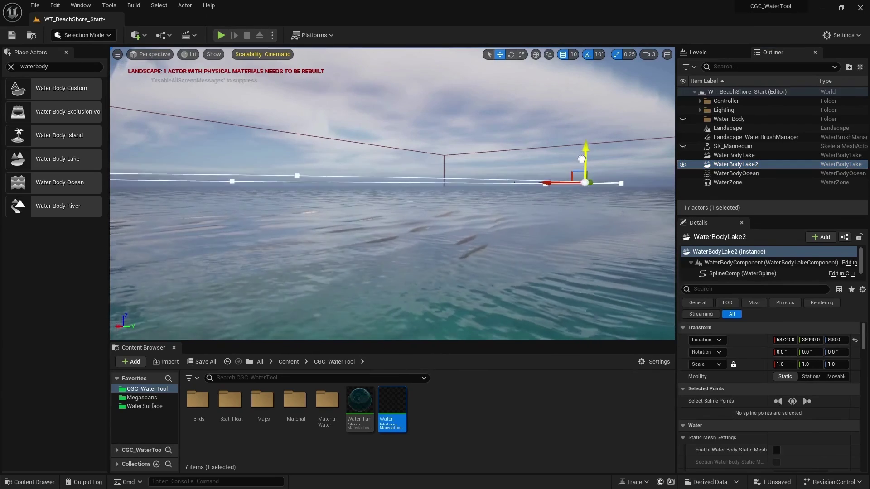
right_click_drag(513, 202, 534, 245)
right_click_drag(406, 205, 449, 206)
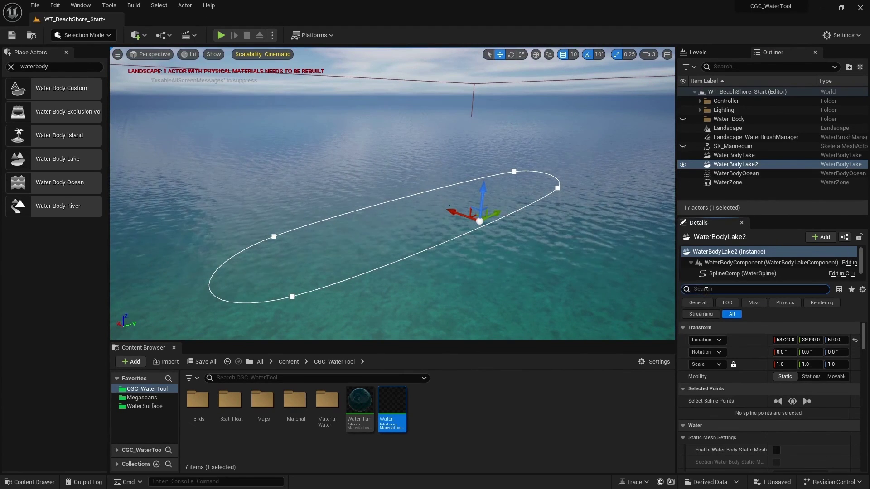
- Filter WaterBodyLake2's properties for "overlap" to check its Overlap Material Priority, and inspect both lakes from the beach
type("rlap")
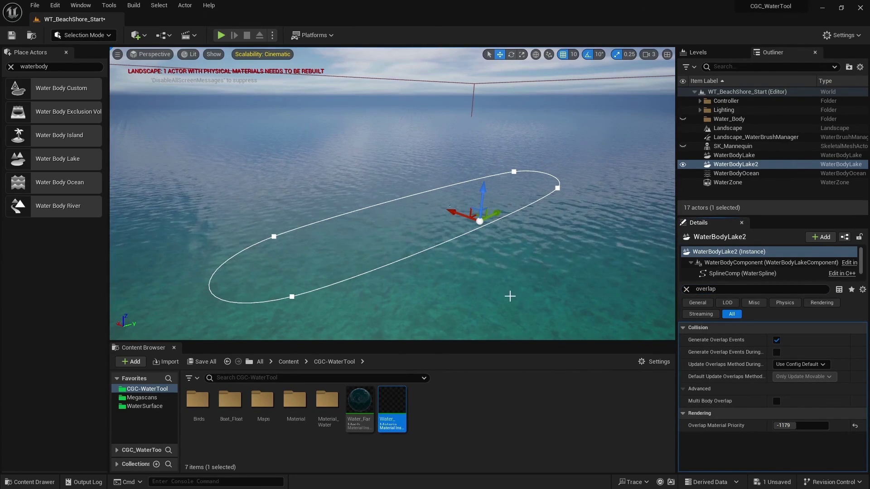
right_click_drag(509, 296, 558, 295)
right_click_drag(632, 302, 501, 296)
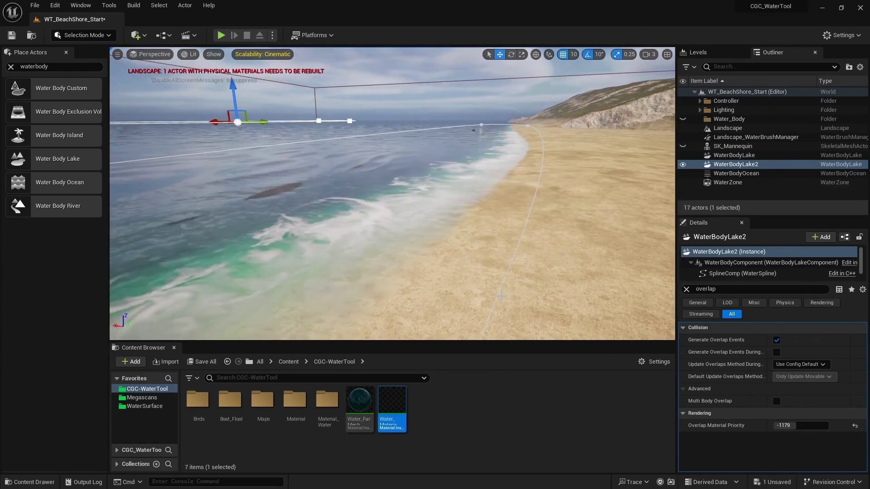